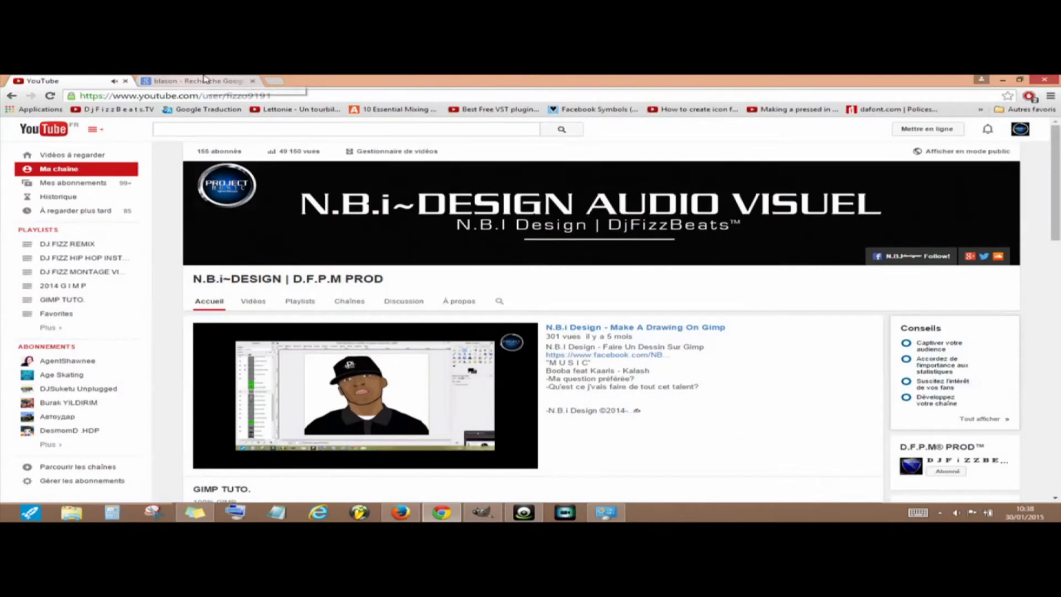
- Open the plain black shield from the 'blason' Google Images results in a new tab
click(204, 80)
click(128, 131)
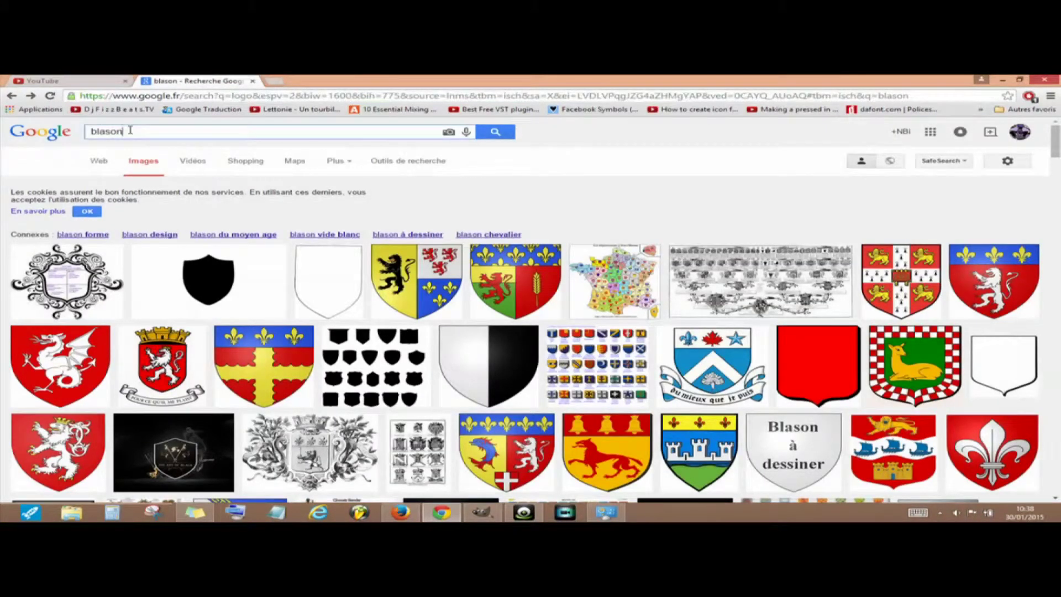
right_click(203, 281)
click(212, 284)
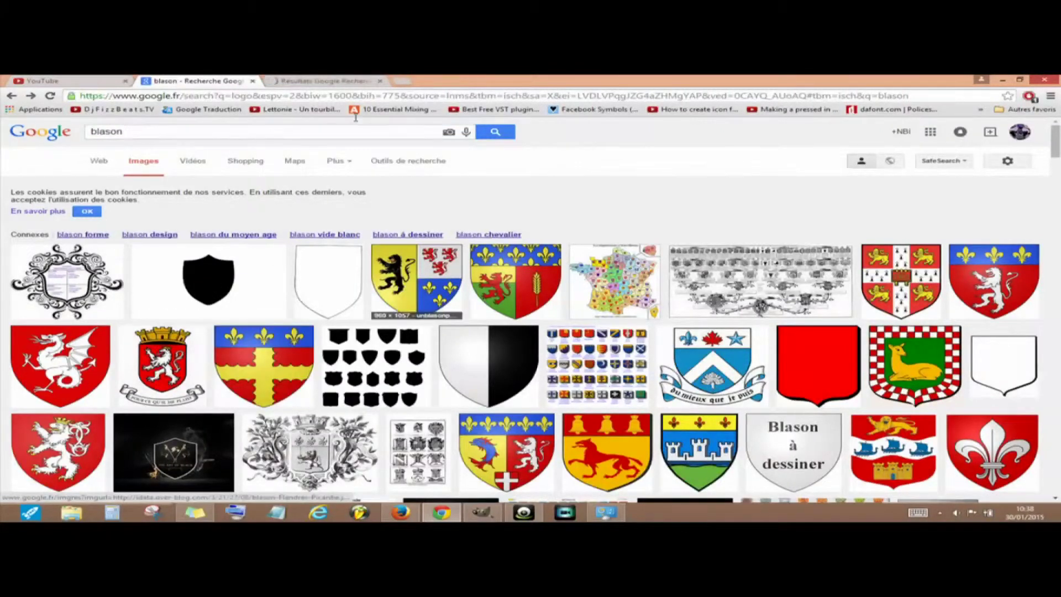
click(336, 78)
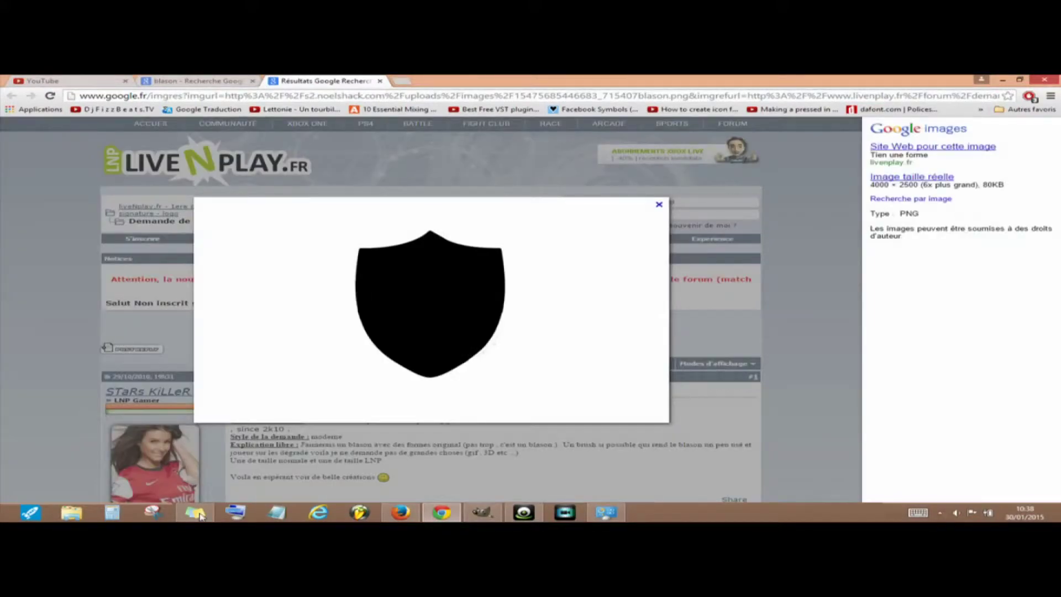
- Snip a rectangle around the black shield with Snipping Tool and bring up its save options
click(154, 512)
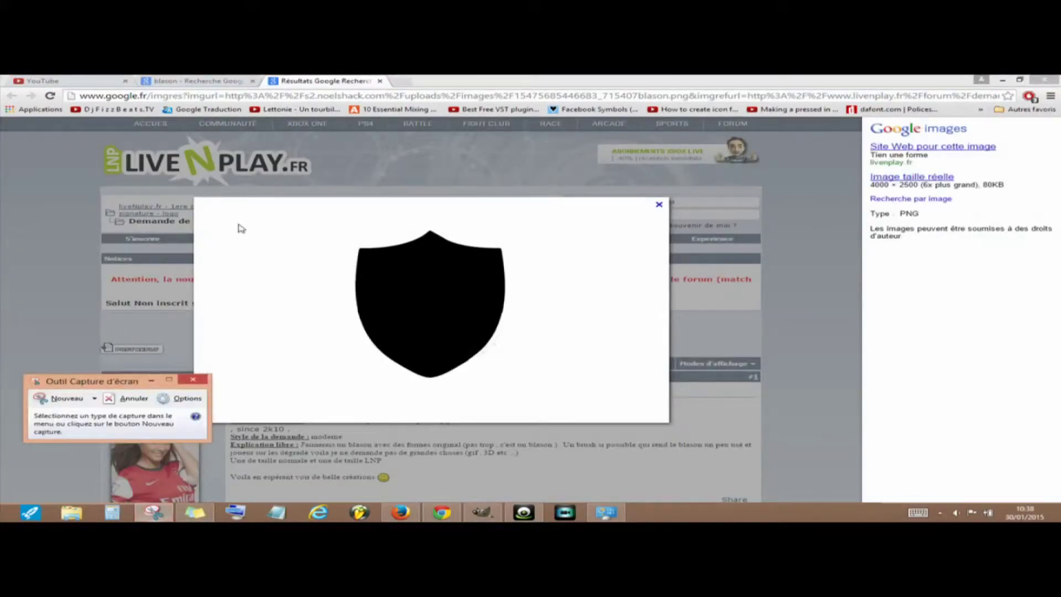
click(63, 398)
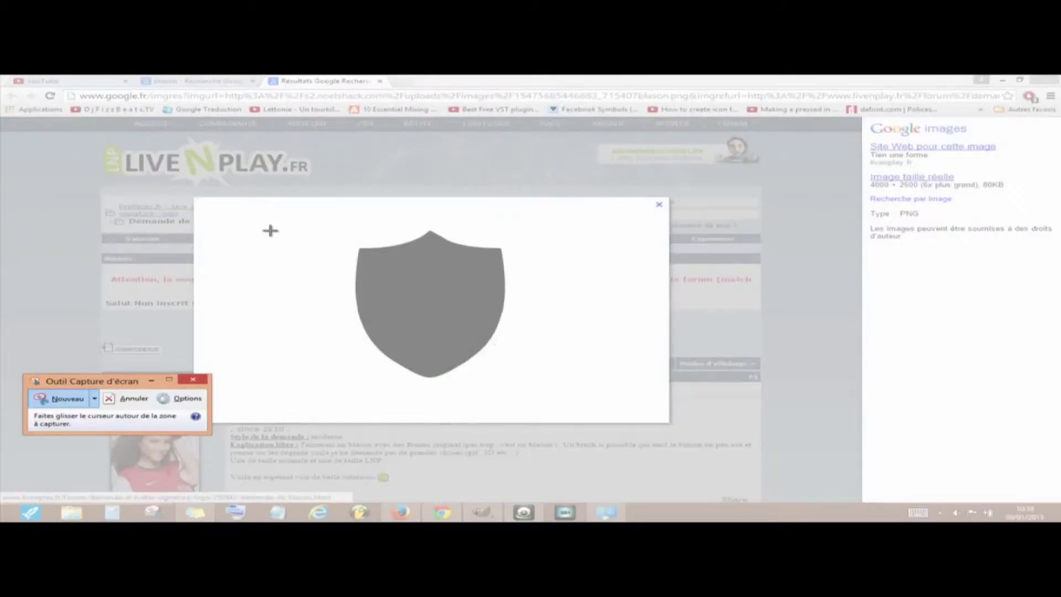
drag(281, 222, 575, 395)
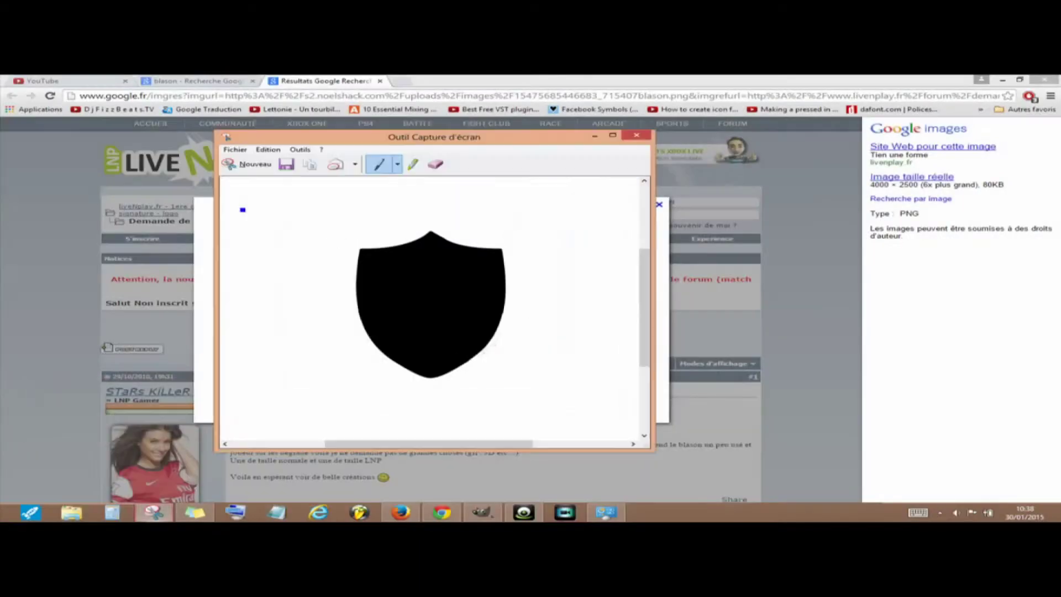
click(235, 149)
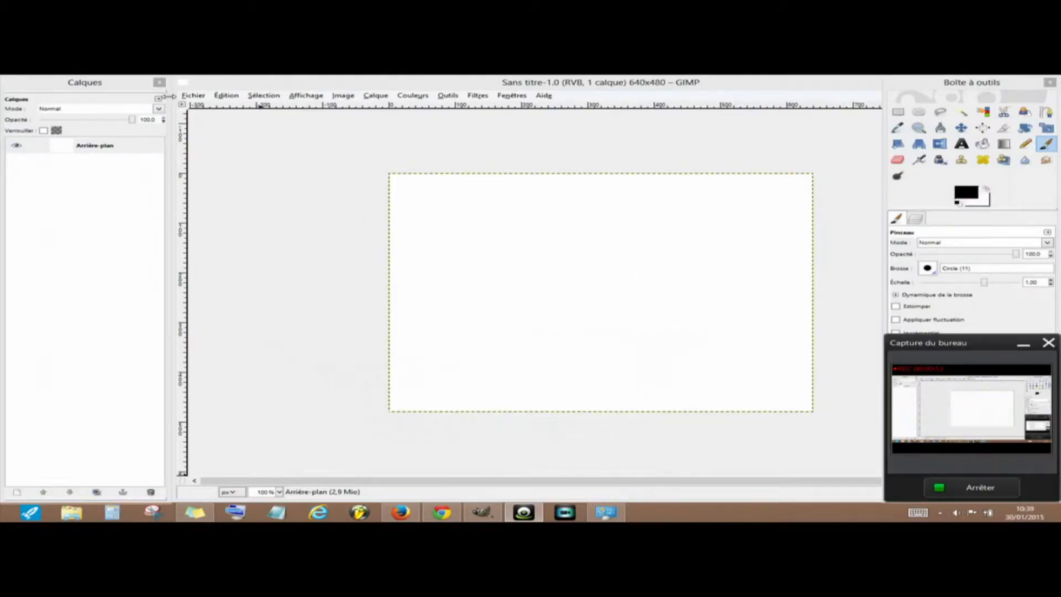
- Cut the shield from the snip image, close it unsaved, and return to the blank 640×480 canvas
mouse_move(88, 83)
mouse_down()
mouse_move(98, 81)
mouse_move(83, 84)
mouse_up()
drag(141, 134, 297, 146)
click(258, 156)
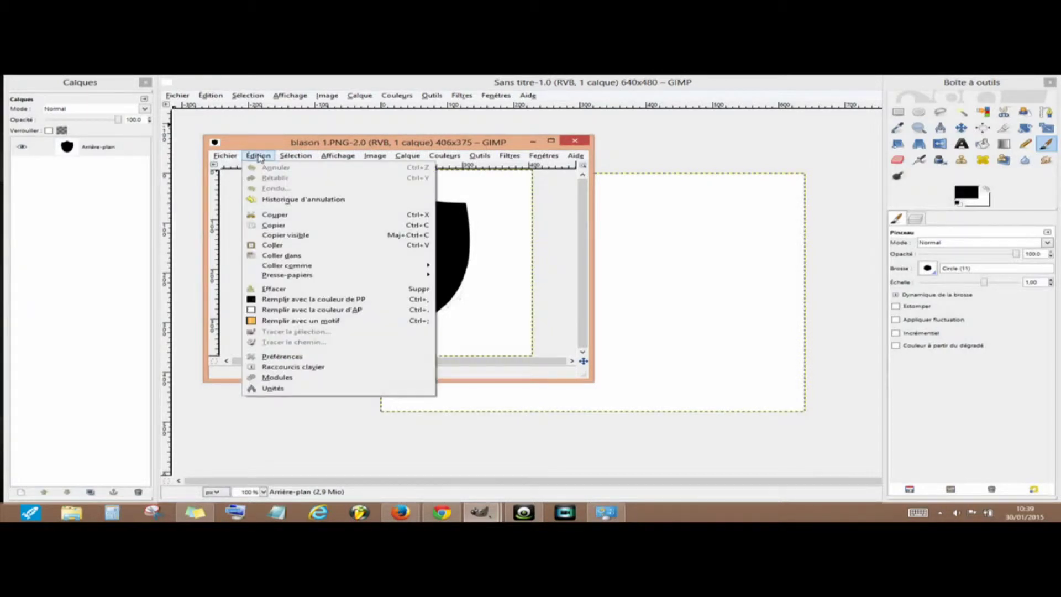
click(284, 218)
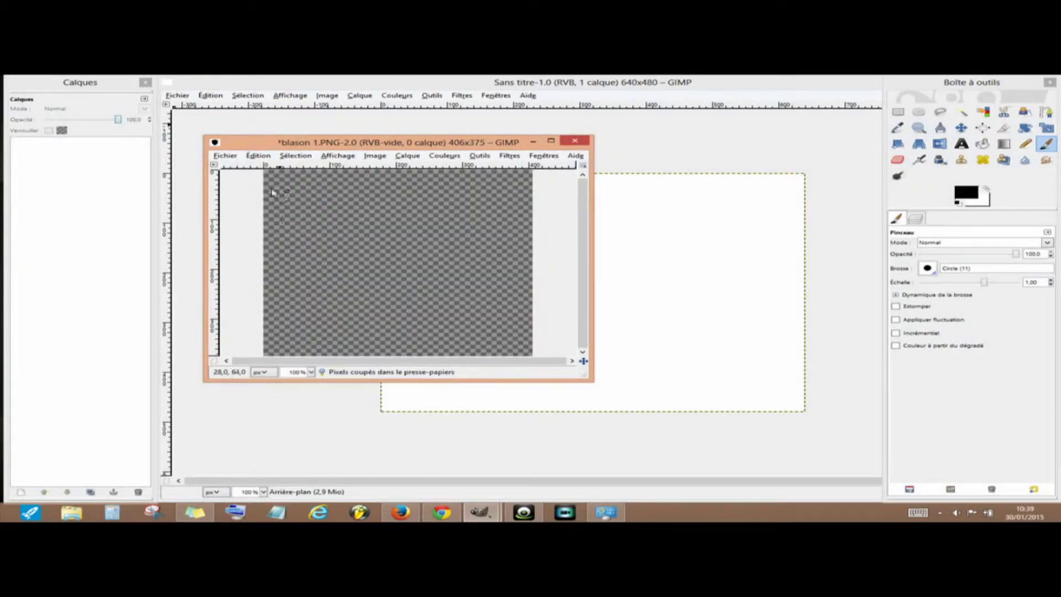
click(575, 141)
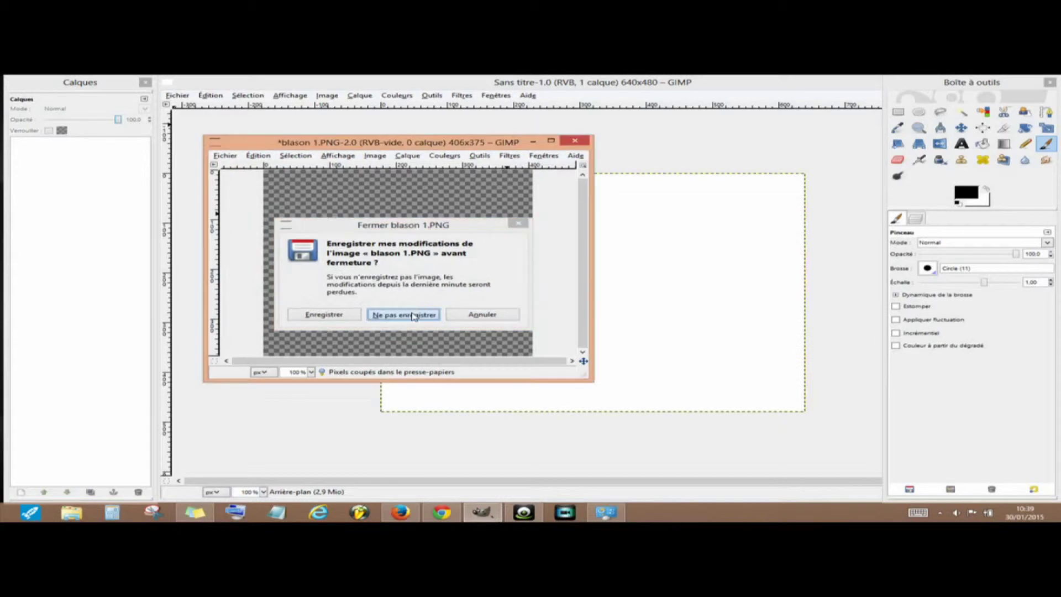
click(417, 312)
click(222, 96)
- Paste the shield into the blank canvas and make the floating selection a new layer
click(263, 182)
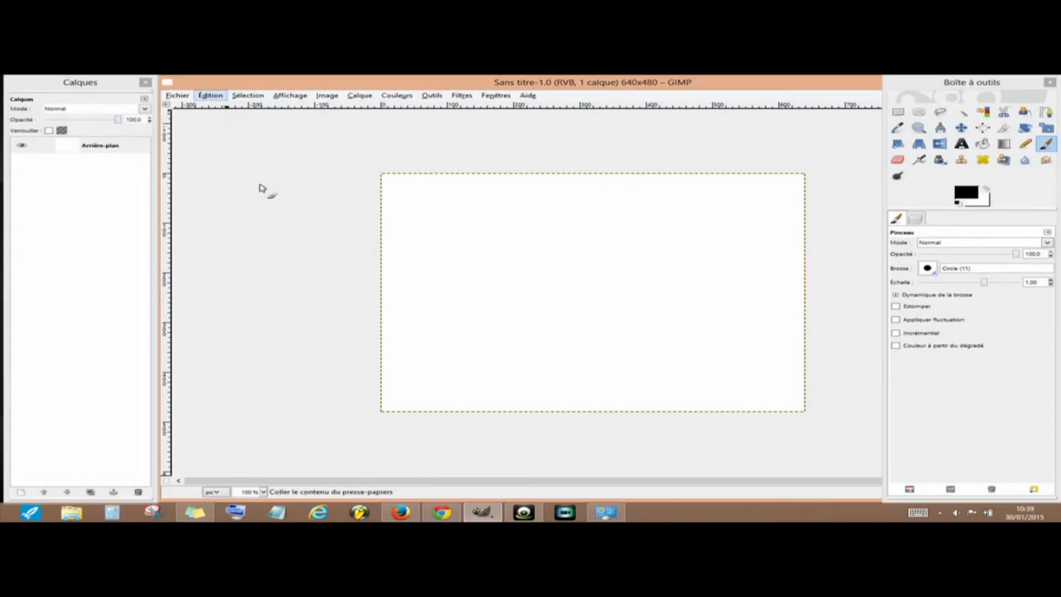
right_click(90, 143)
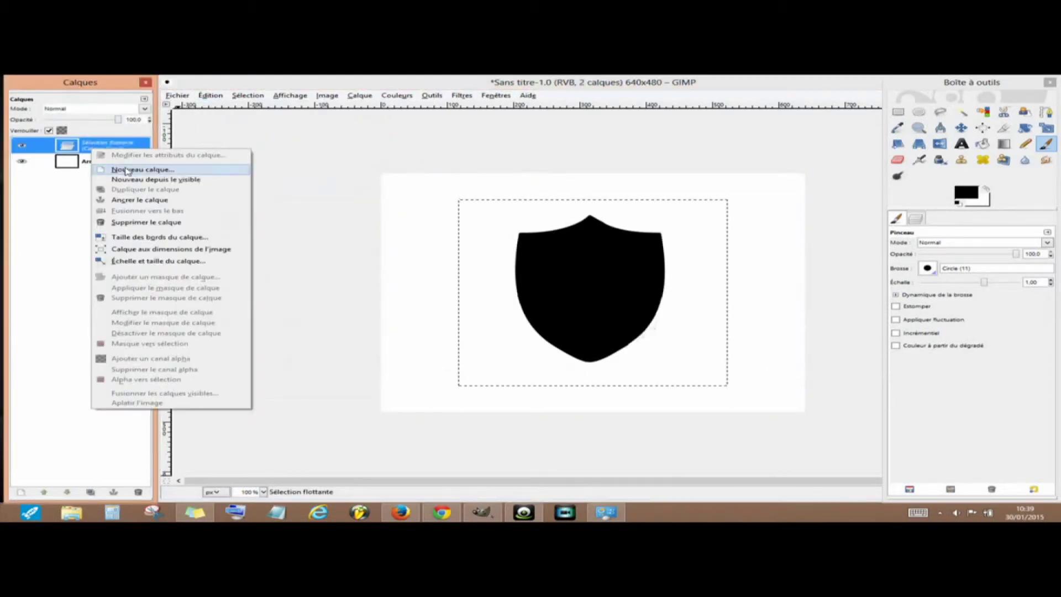
click(127, 169)
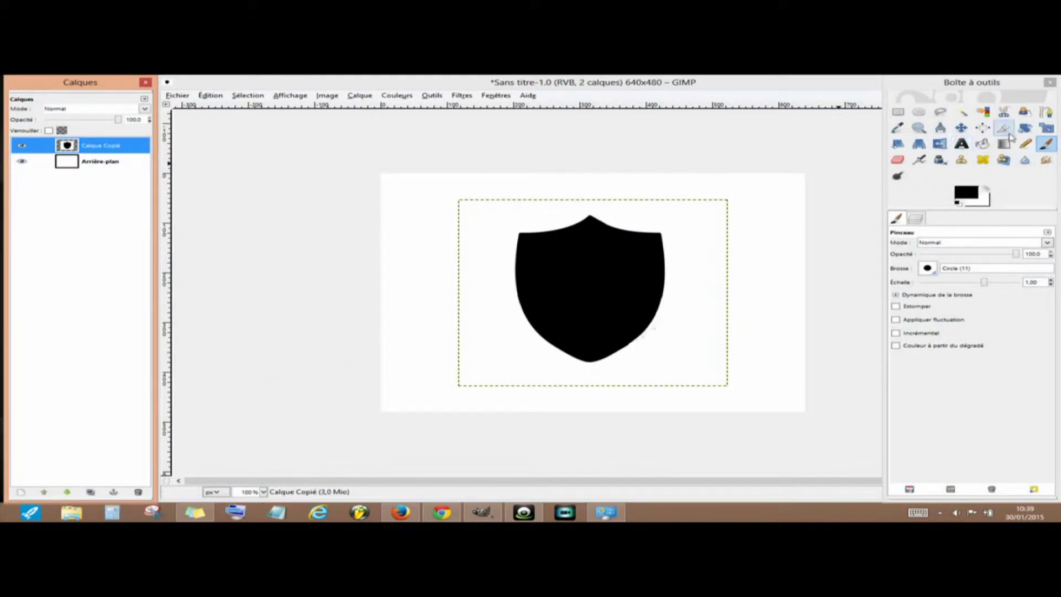
- Scale the shield layer up twice to roughly 611×523 so it fills most of the canvas
click(1046, 128)
mouse_move(599, 356)
mouse_down()
mouse_move(503, 376)
mouse_move(441, 373)
mouse_up()
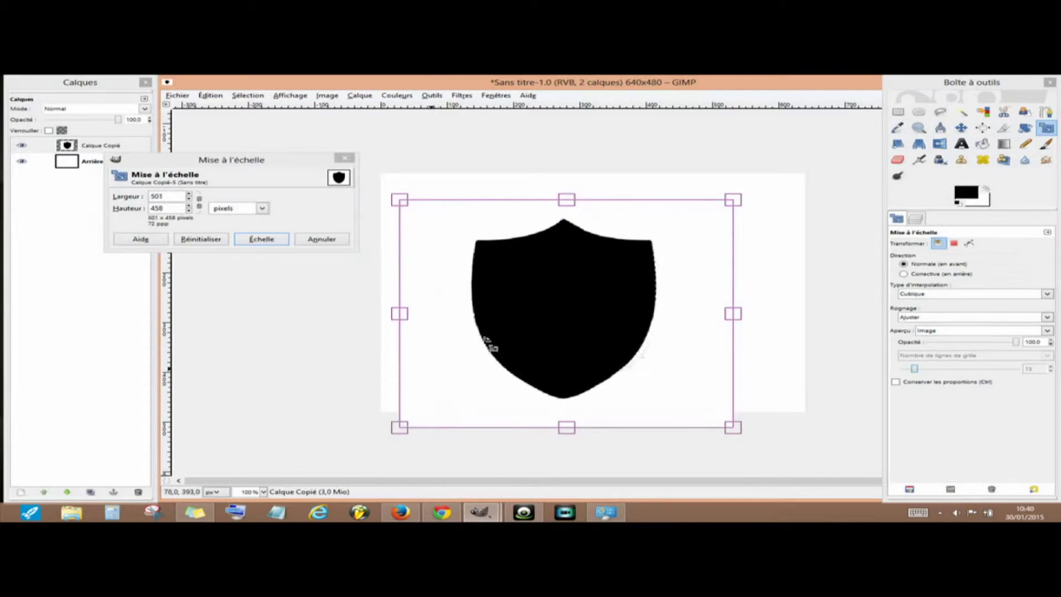
mouse_move(611, 272)
mouse_down()
mouse_move(613, 241)
mouse_move(755, 278)
mouse_up()
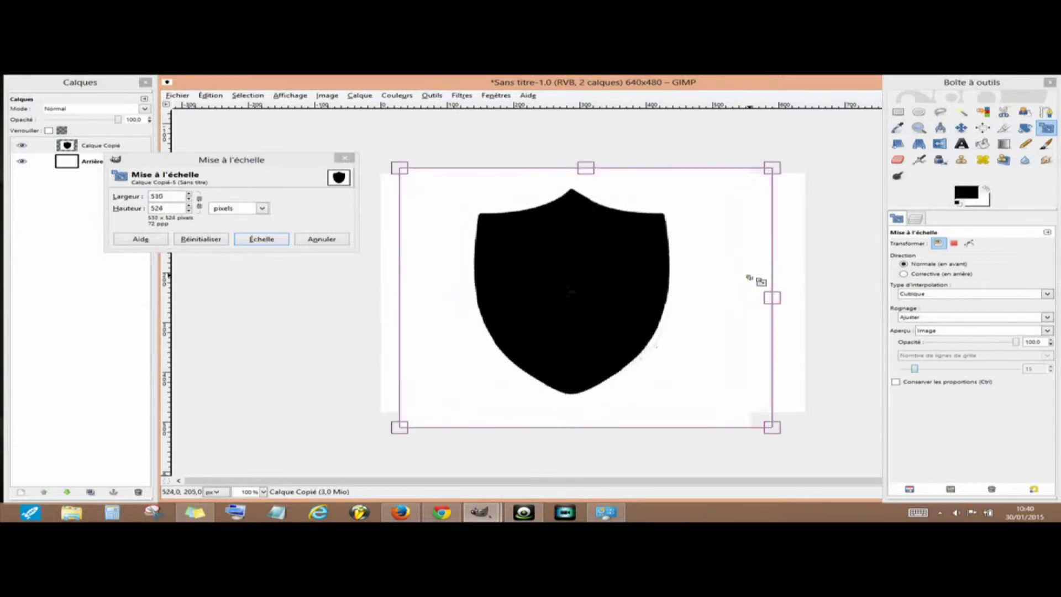
click(259, 239)
click(437, 286)
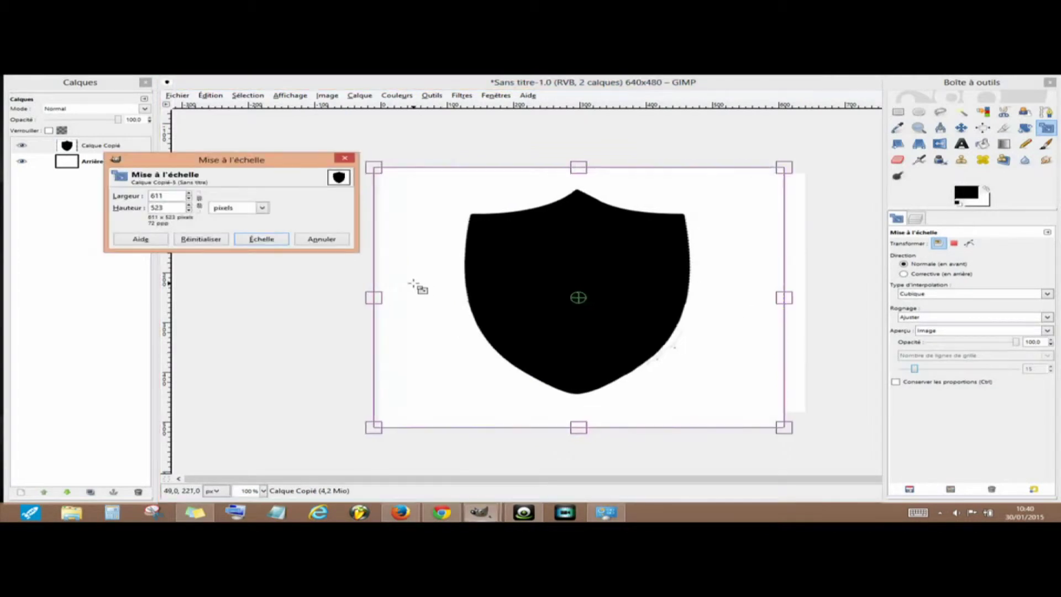
click(259, 238)
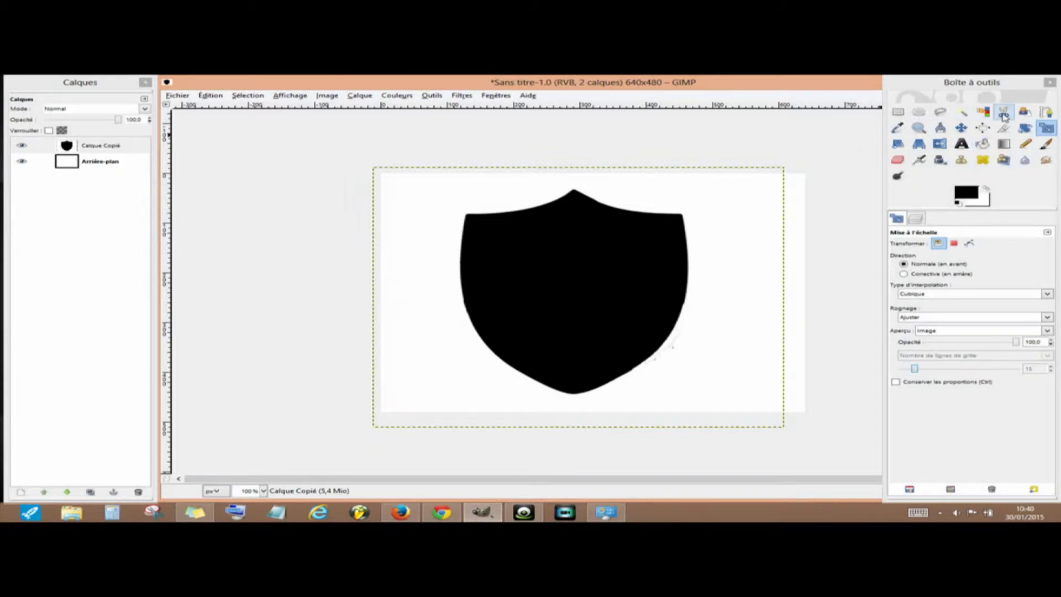
- Add a new transparent layer above the shield layer
click(1046, 111)
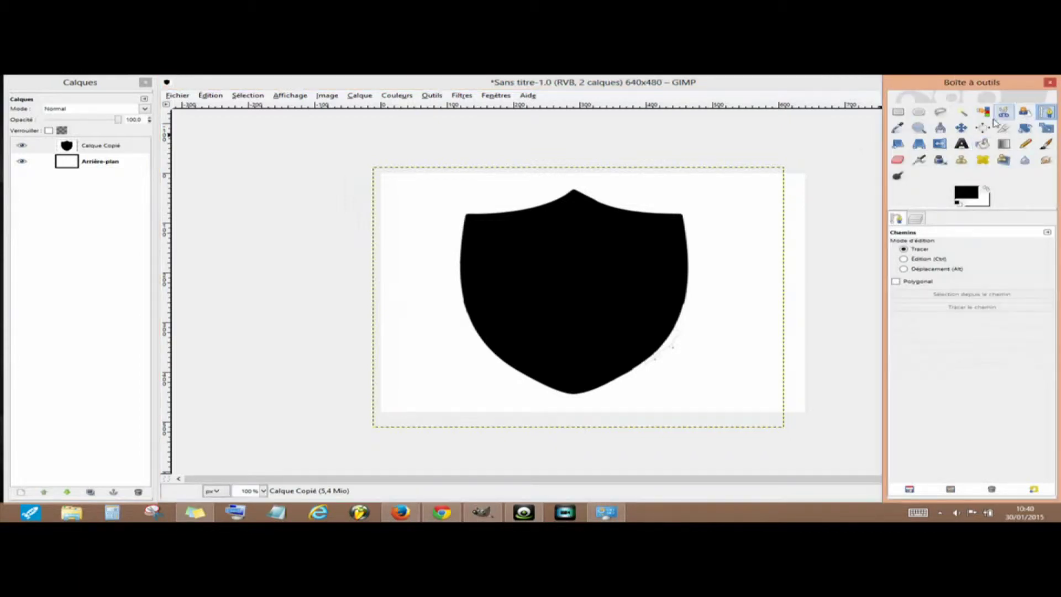
right_click(99, 157)
click(132, 171)
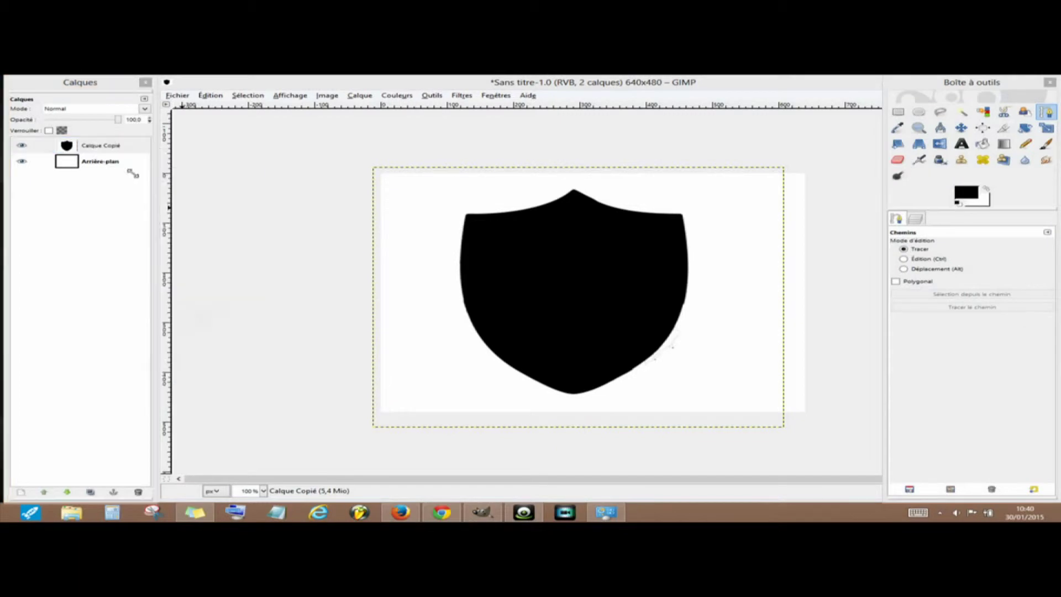
click(241, 325)
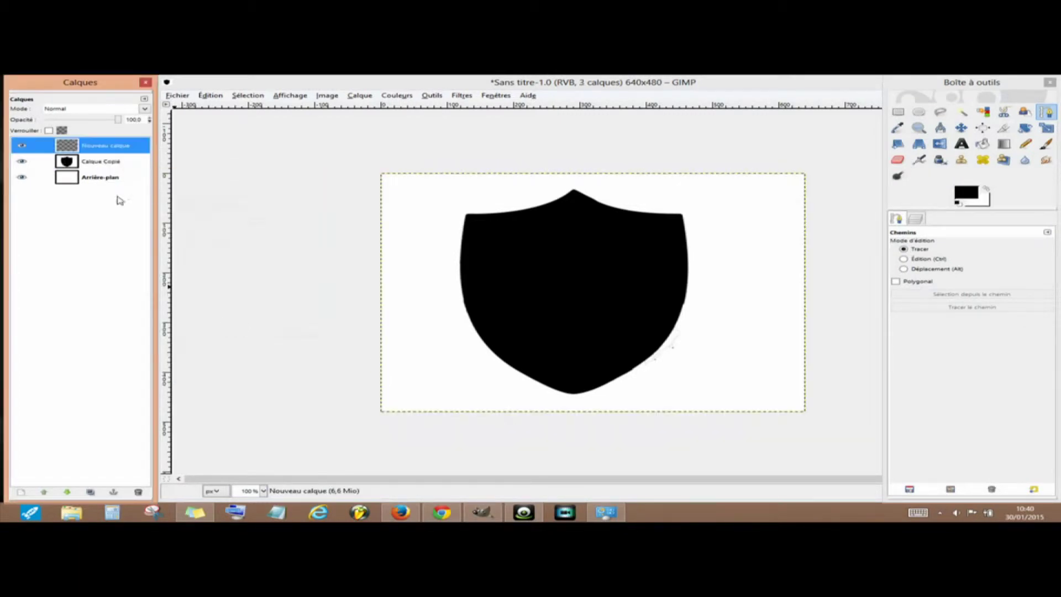
- Select Arrière-plan and set the Gradient tool to FG-to-BG (PP vers AP) with Radial shape
click(105, 177)
click(1003, 144)
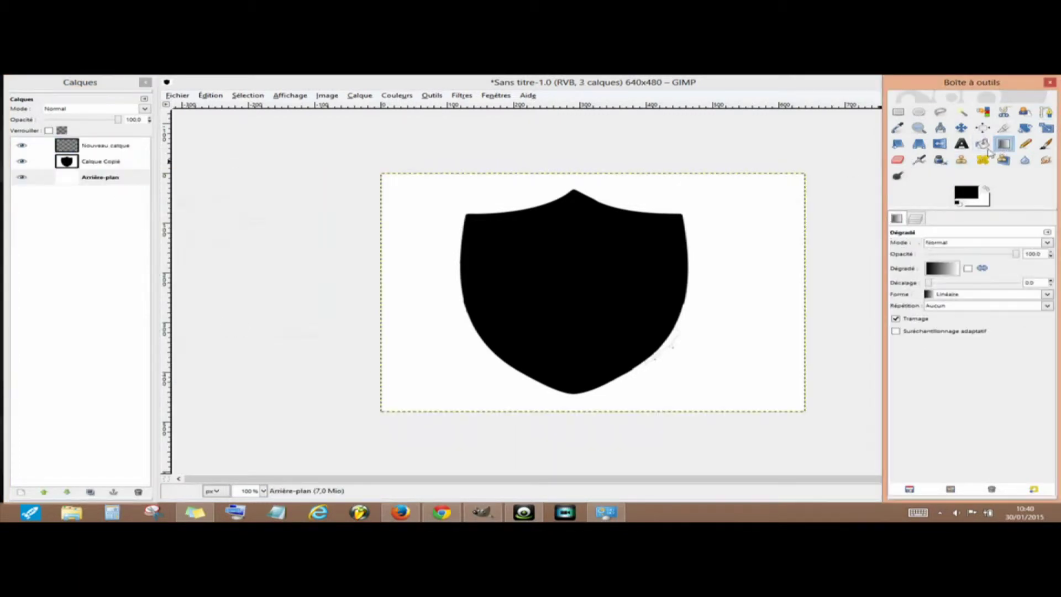
click(930, 270)
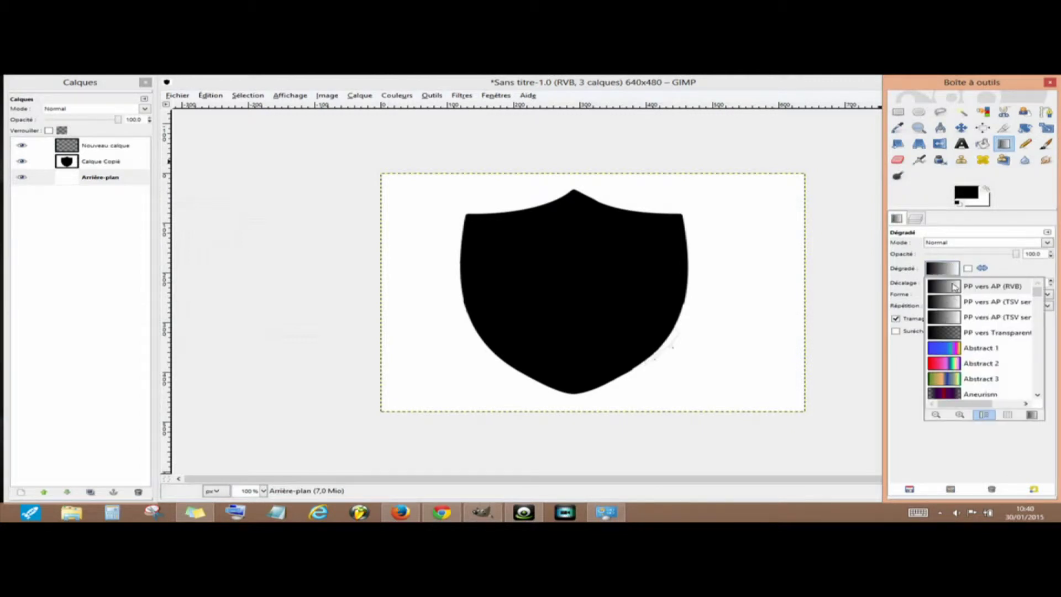
click(954, 226)
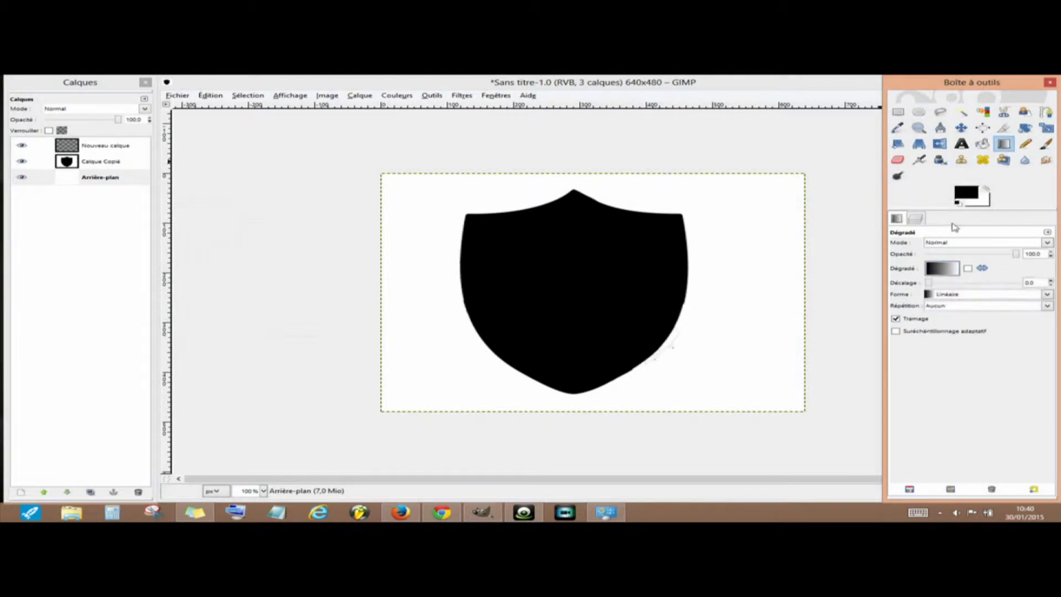
click(945, 300)
click(944, 330)
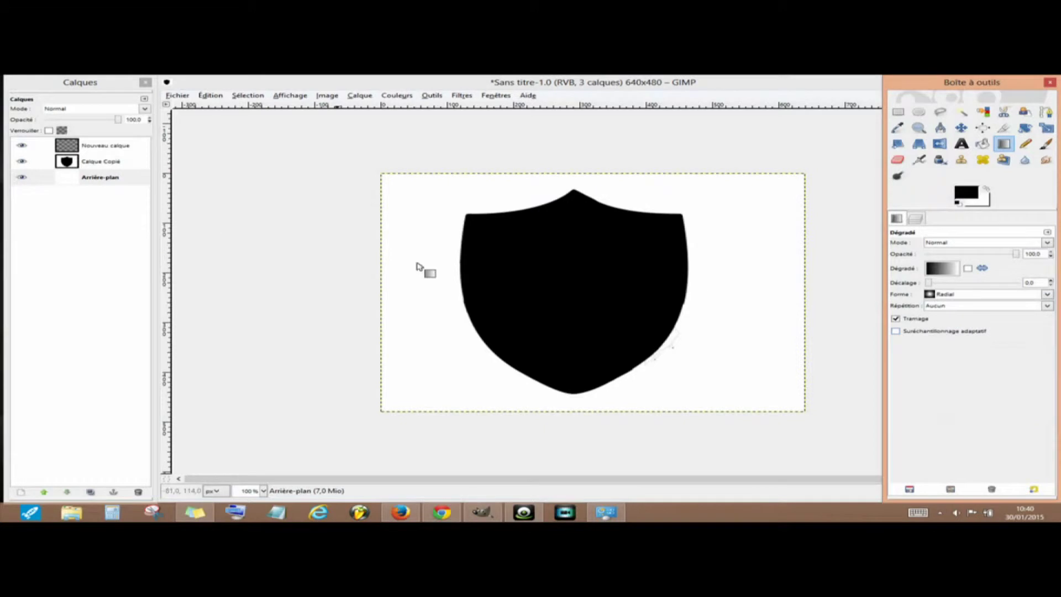
- Undo the first gradient, then draw a reversed radial gradient on Arrière-plan from the shield centre
drag(581, 280, 582, 421)
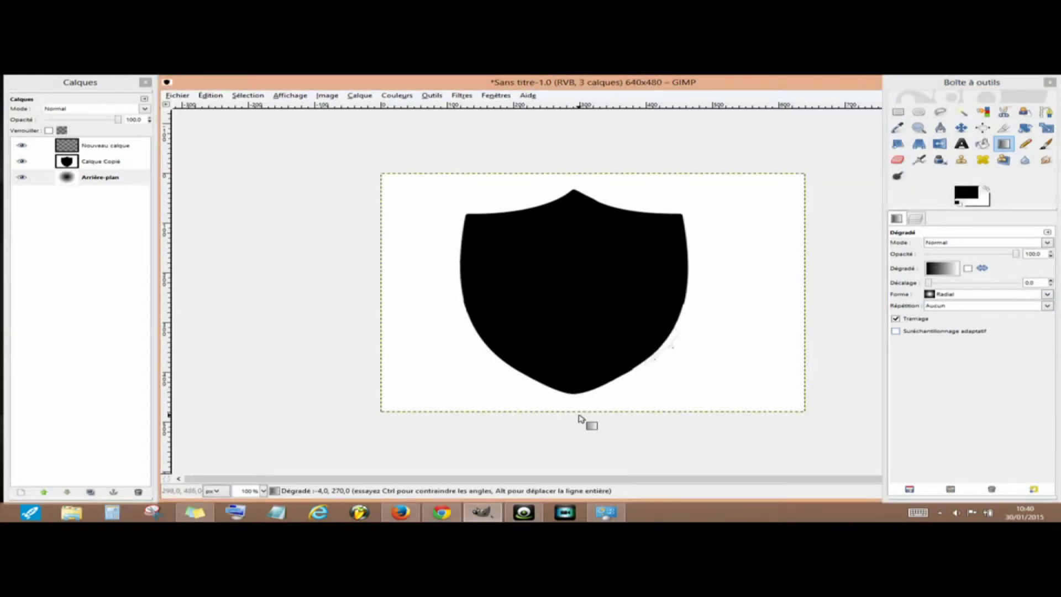
click(215, 97)
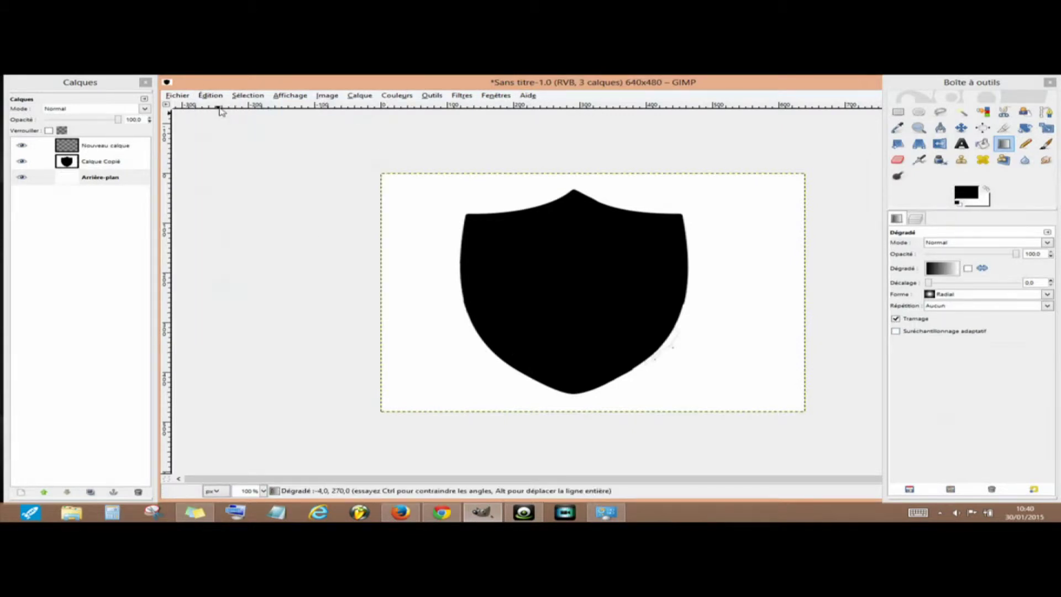
click(968, 269)
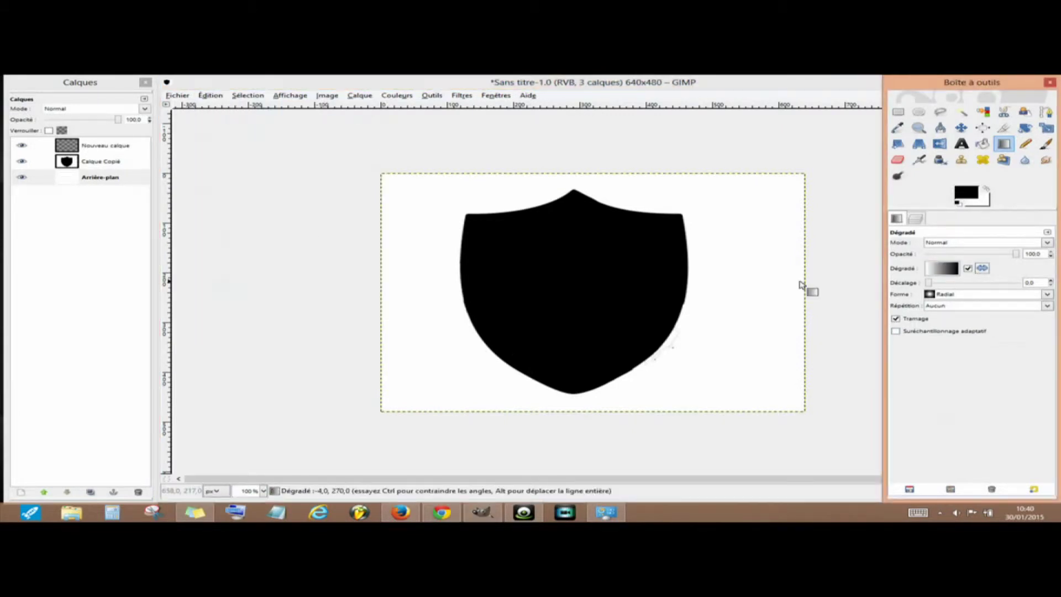
drag(579, 284, 568, 419)
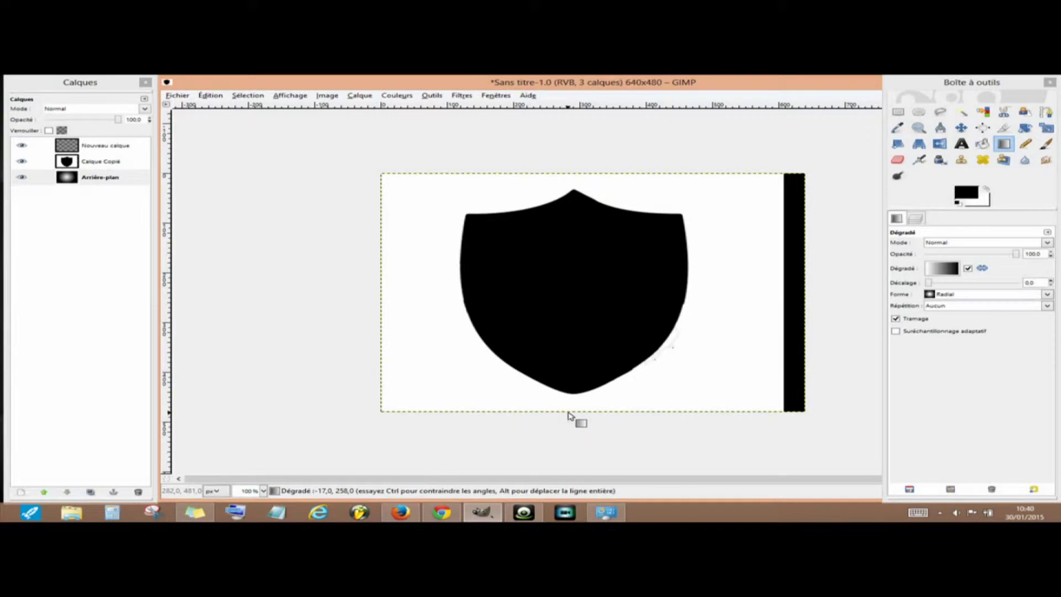
mouse_move(572, 271)
mouse_down()
mouse_move(588, 419)
mouse_move(580, 409)
mouse_up()
drag(571, 265, 571, 449)
drag(575, 313, 606, 445)
drag(573, 310, 596, 454)
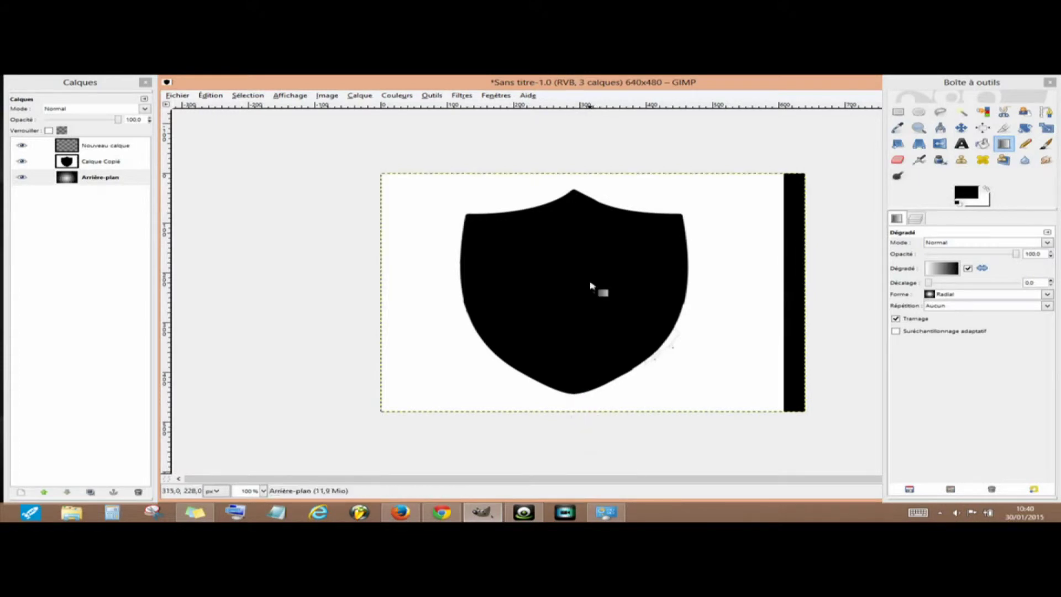
drag(583, 254, 592, 456)
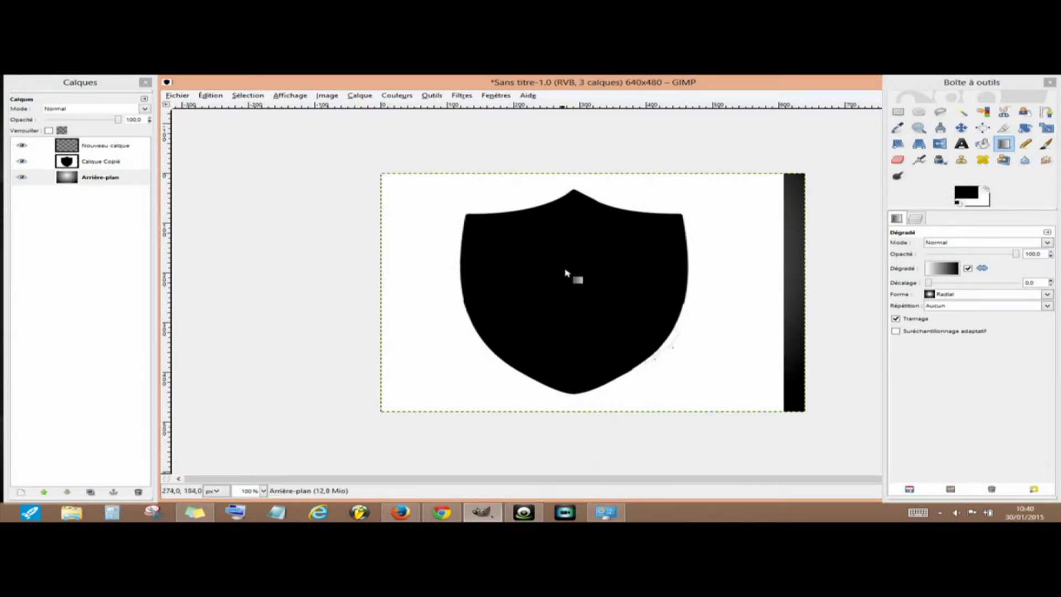
- Toggle the shield layer's visibility to check the gradient, then make Nouveau calque active
click(27, 161)
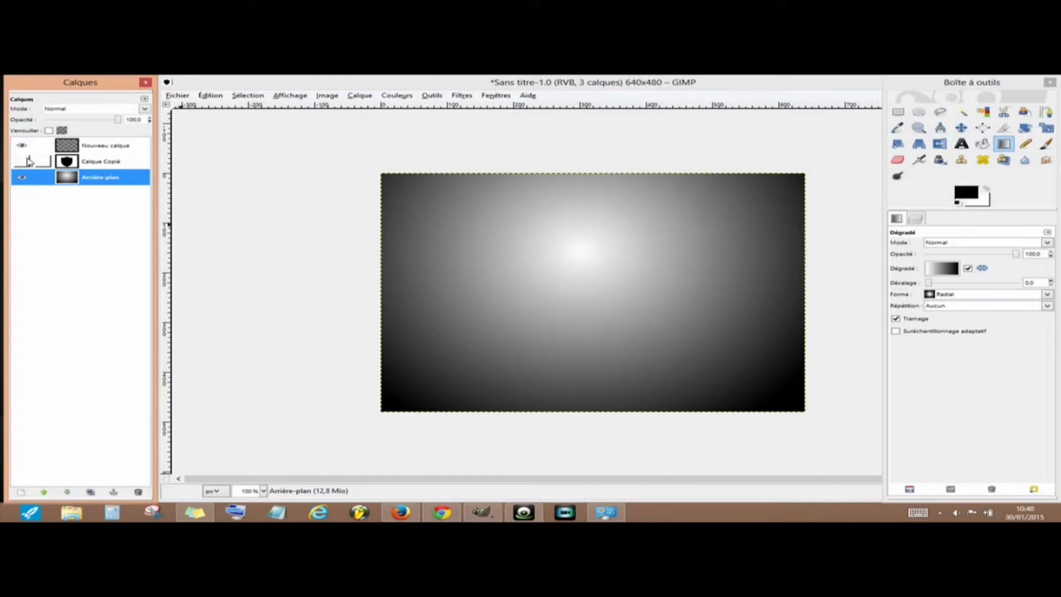
click(28, 160)
click(36, 146)
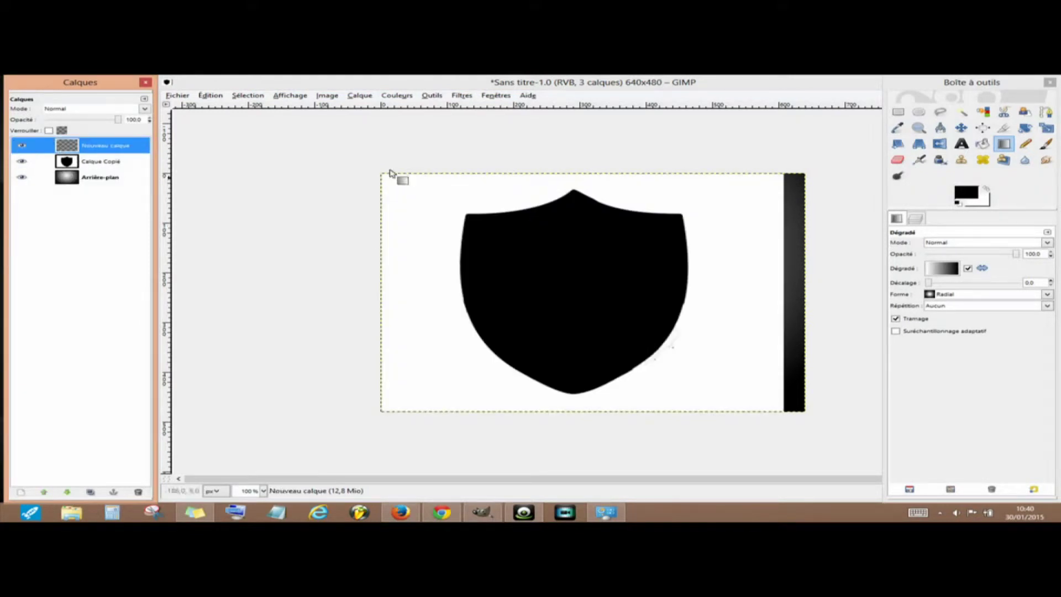
click(942, 112)
- Add a vertical guide through the shield centre and horizontal guides at its top, middle, lower curve
click(1046, 111)
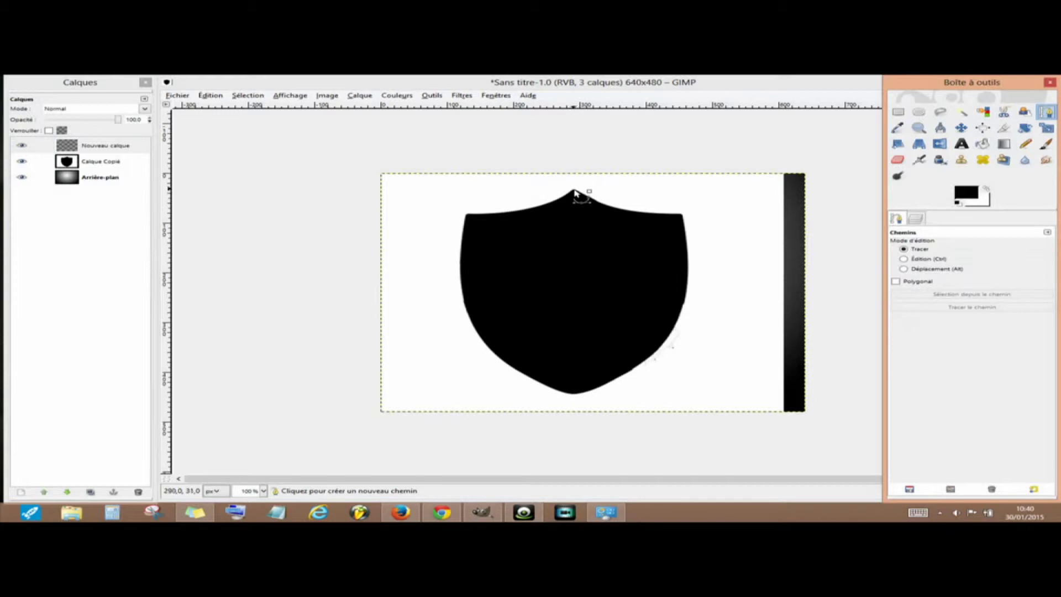
drag(171, 177, 575, 257)
drag(538, 110, 565, 294)
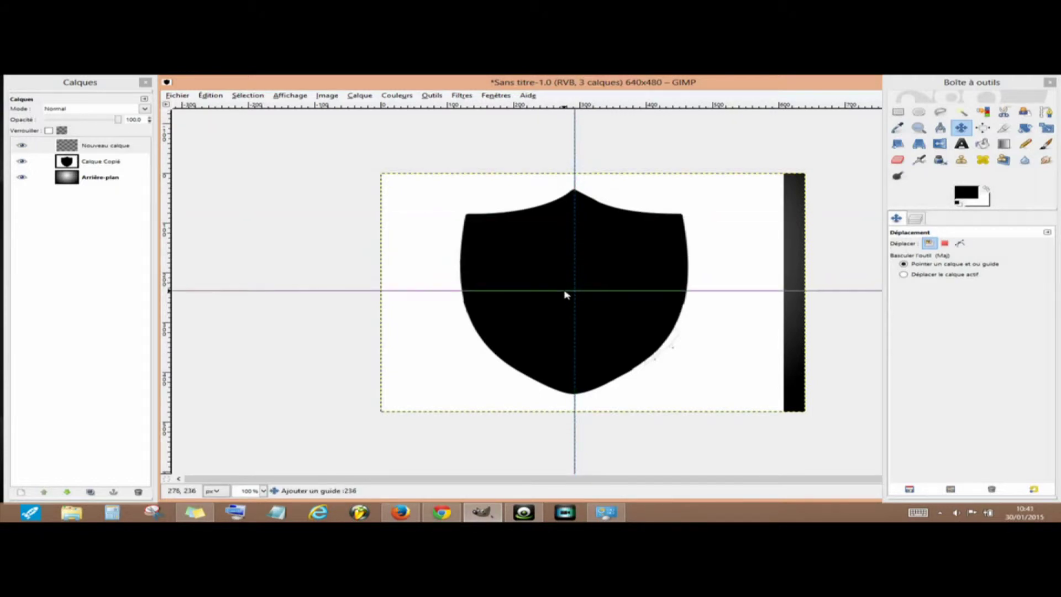
drag(564, 294, 564, 293)
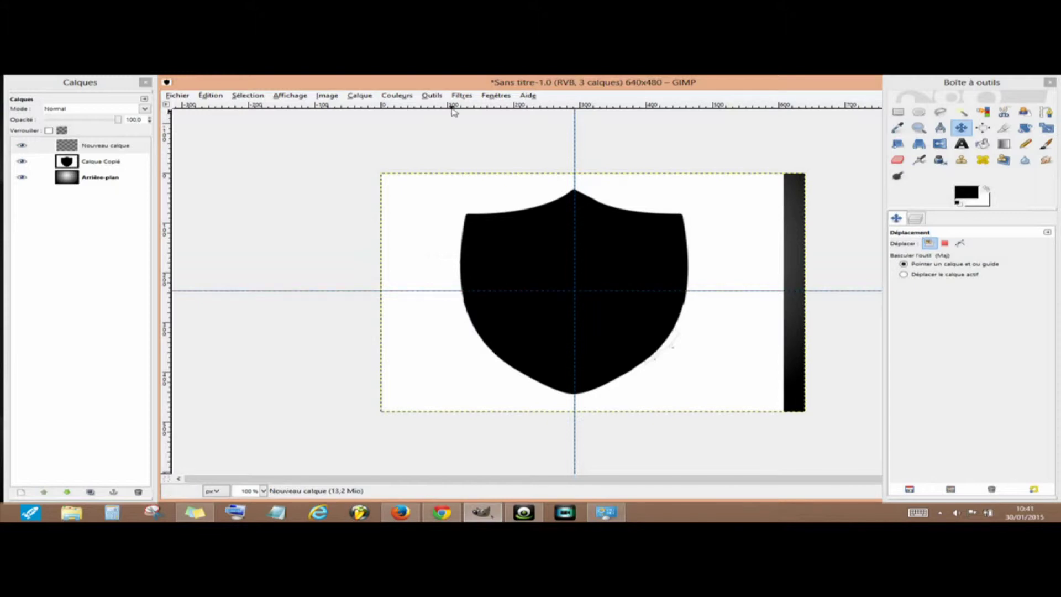
drag(452, 110, 480, 216)
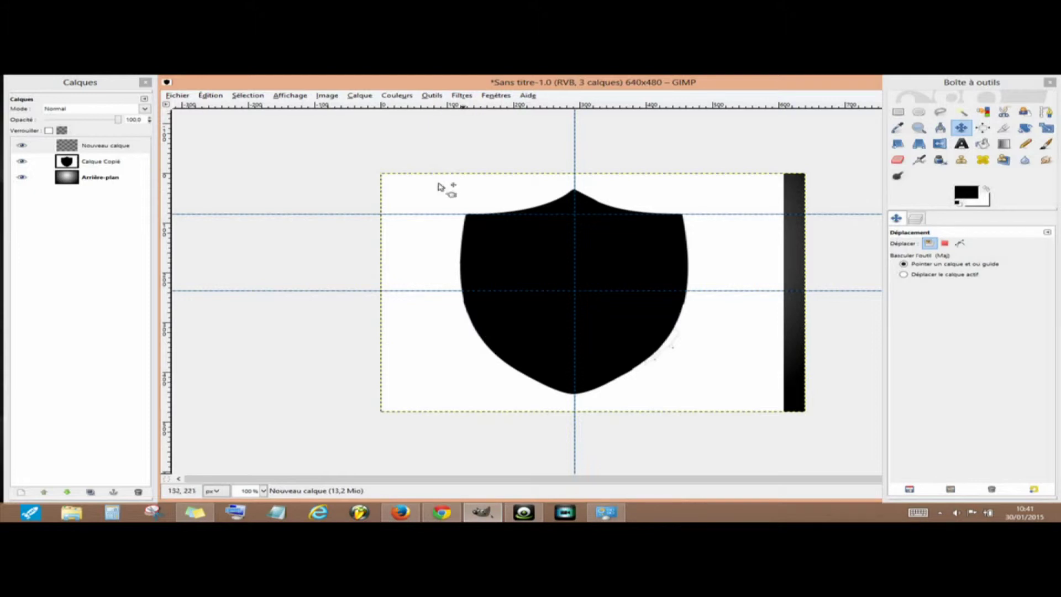
drag(441, 110, 493, 362)
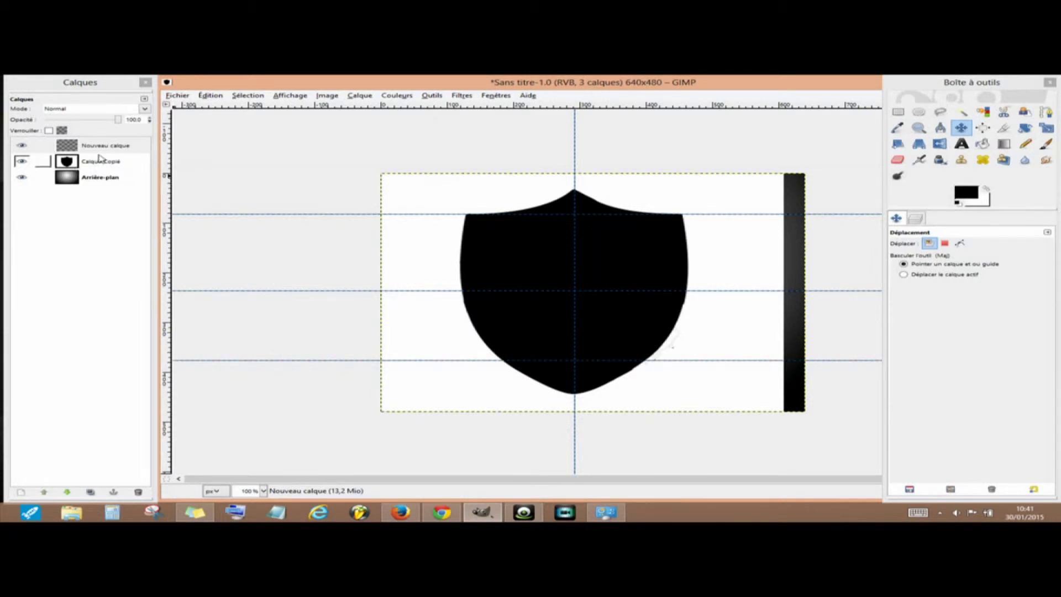
- Start a path at the shield's top point with nodes at its left corner and bottom point
click(1045, 112)
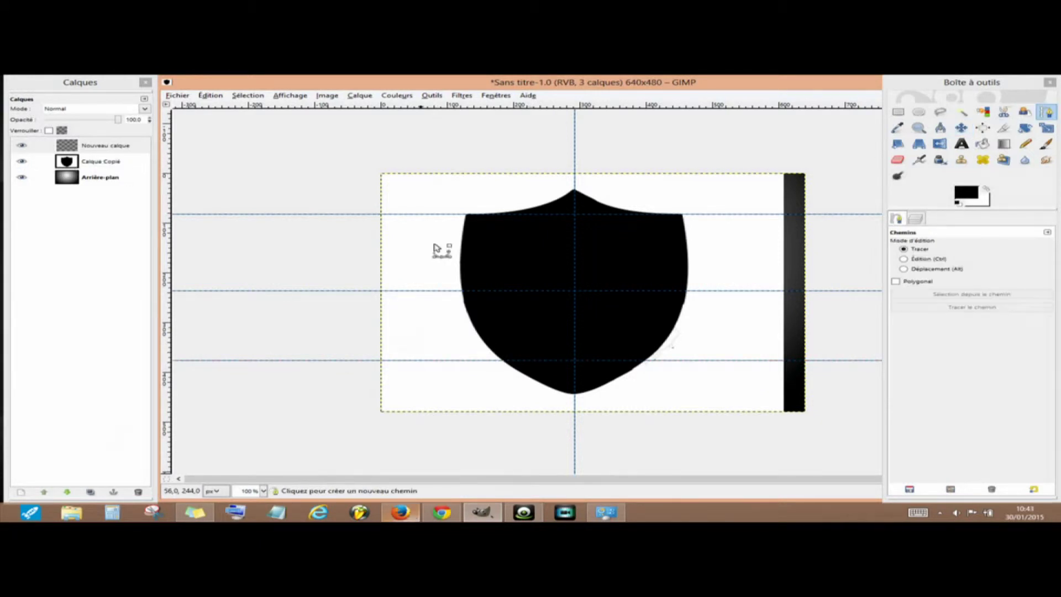
click(574, 191)
mouse_move(465, 227)
mouse_down()
mouse_move(421, 232)
mouse_move(391, 215)
mouse_up()
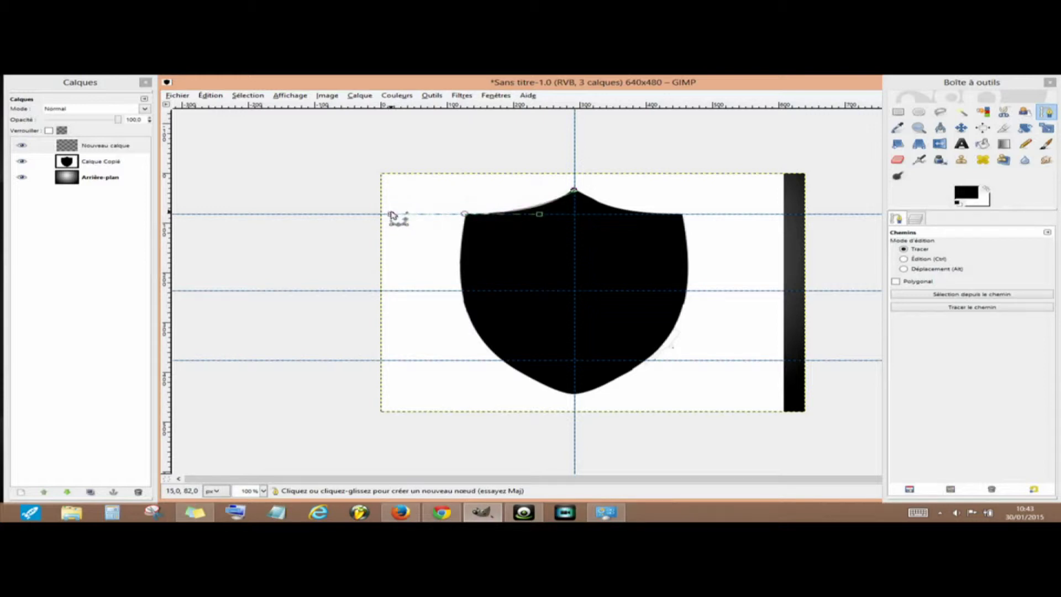
click(566, 394)
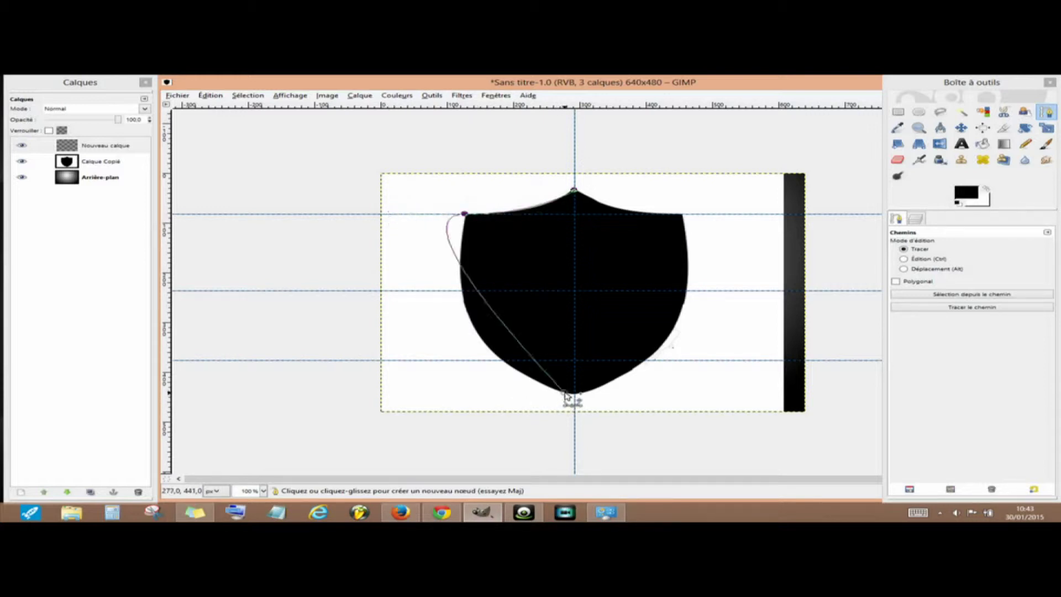
drag(567, 394, 574, 394)
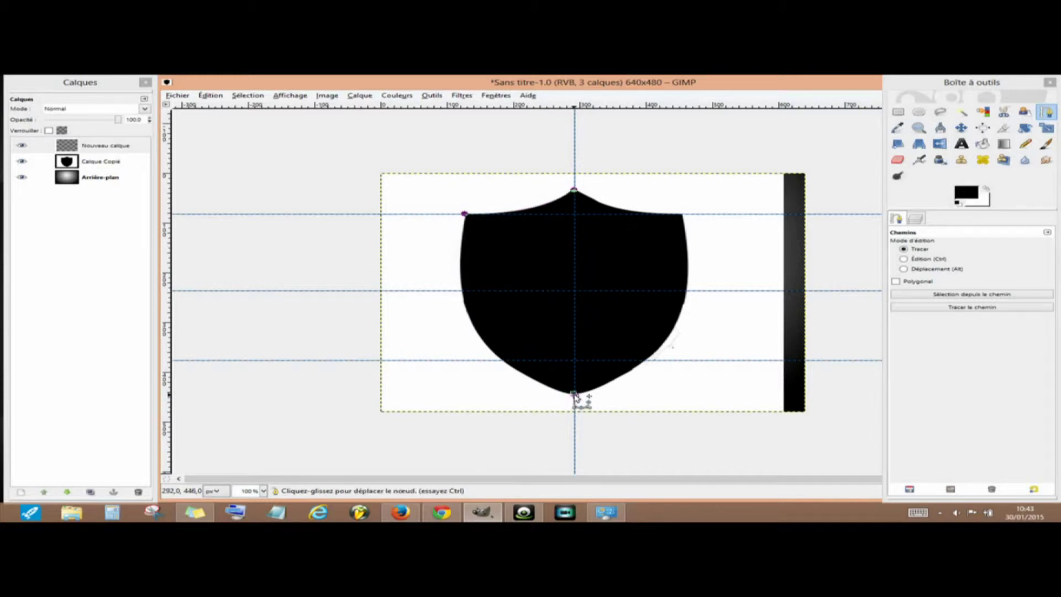
drag(464, 214, 466, 214)
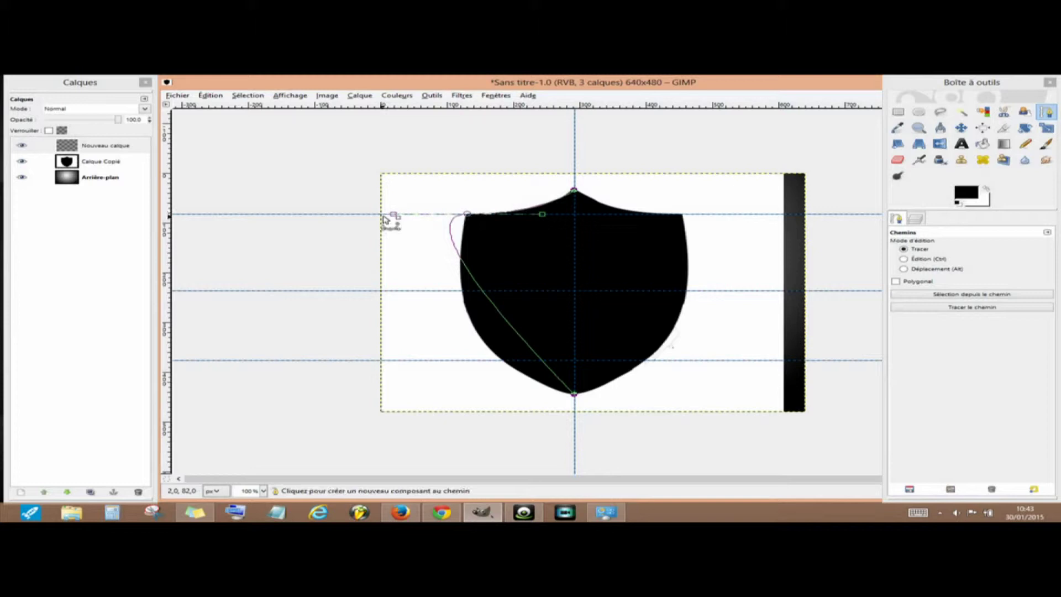
mouse_move(392, 216)
mouse_down()
mouse_move(387, 192)
mouse_move(392, 241)
mouse_up()
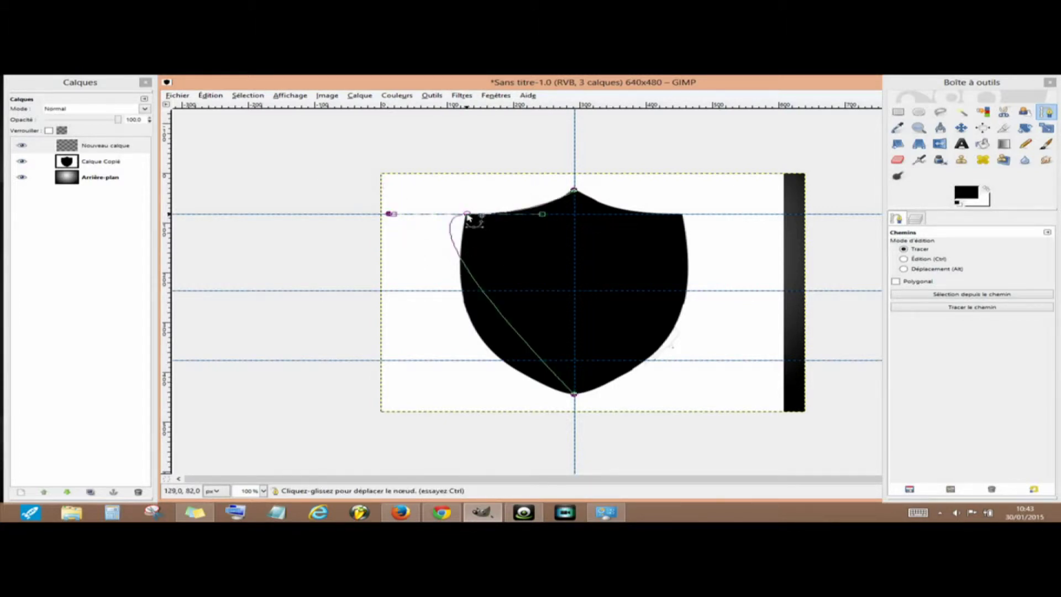
drag(542, 214, 535, 214)
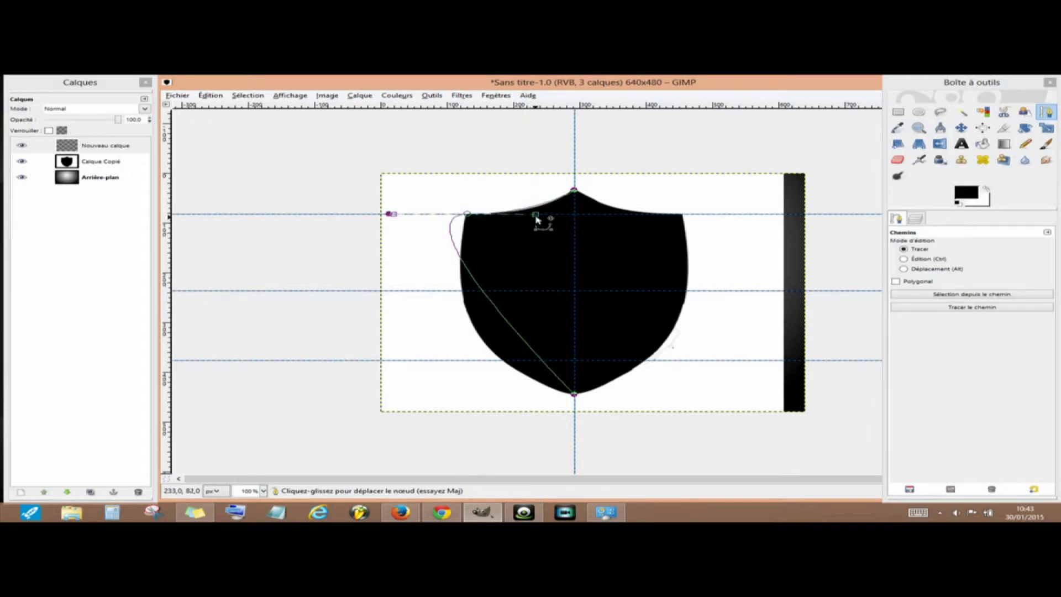
ctrl+shift+click(391, 214)
- Bend the path's left-side curves to hug the shield's left edge down to the bottom node
drag(424, 250, 428, 280)
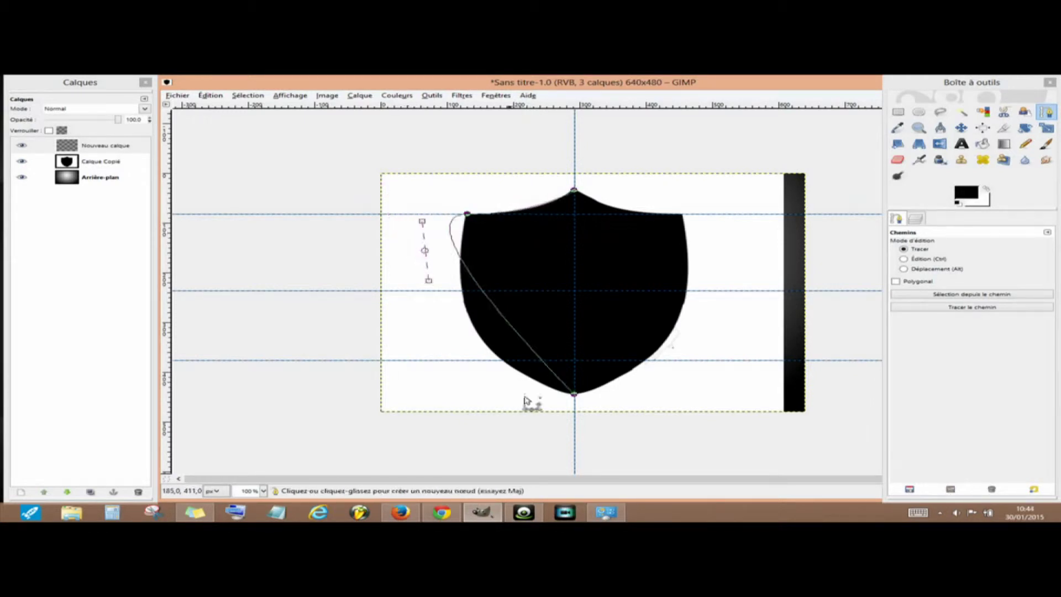
click(575, 393)
drag(473, 276, 486, 347)
drag(580, 428, 558, 395)
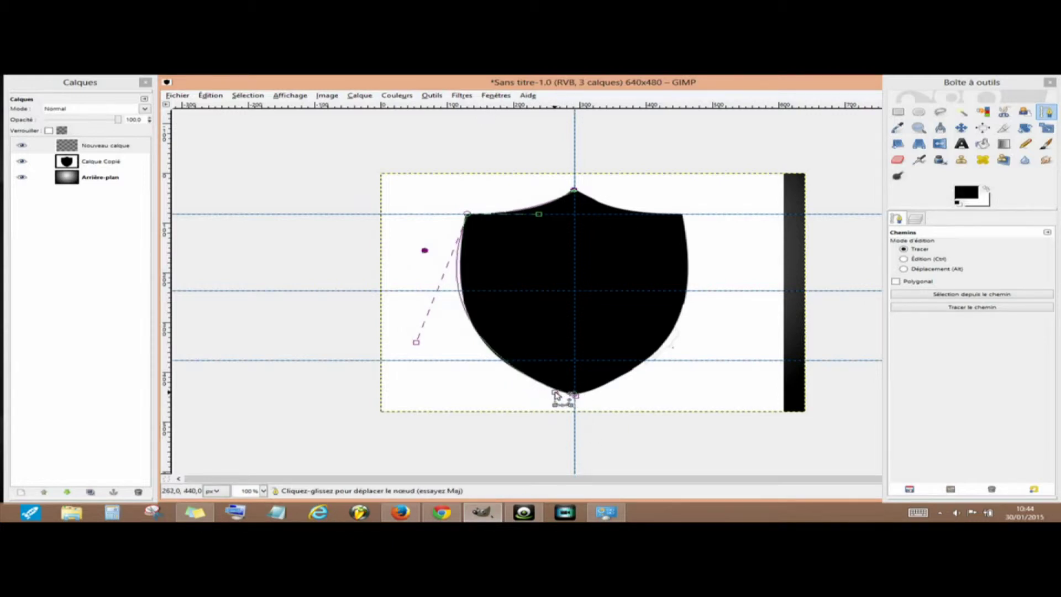
drag(555, 394, 556, 395)
drag(417, 348, 426, 355)
click(426, 355)
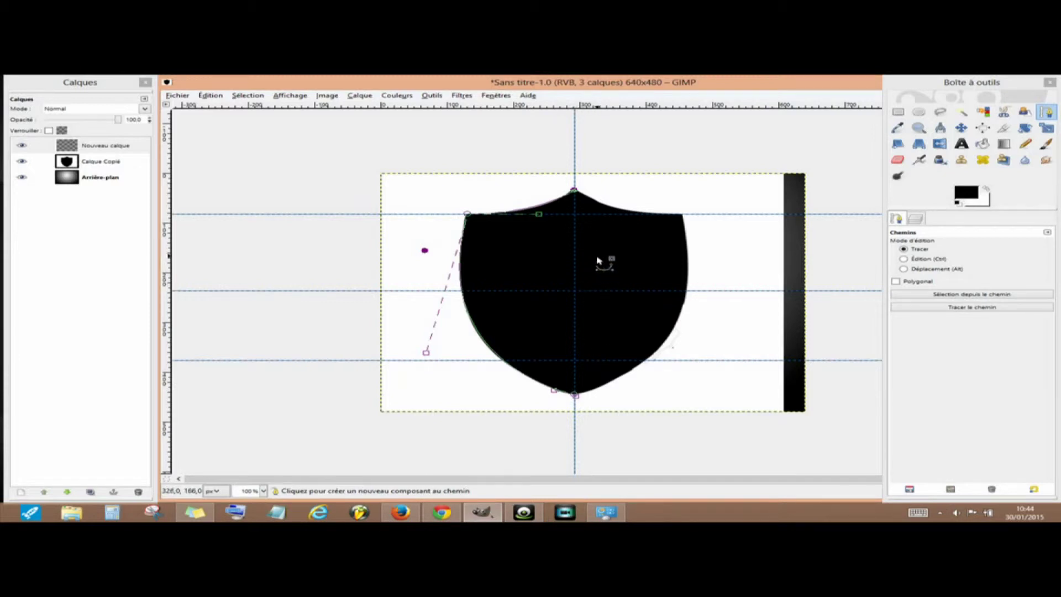
click(575, 394)
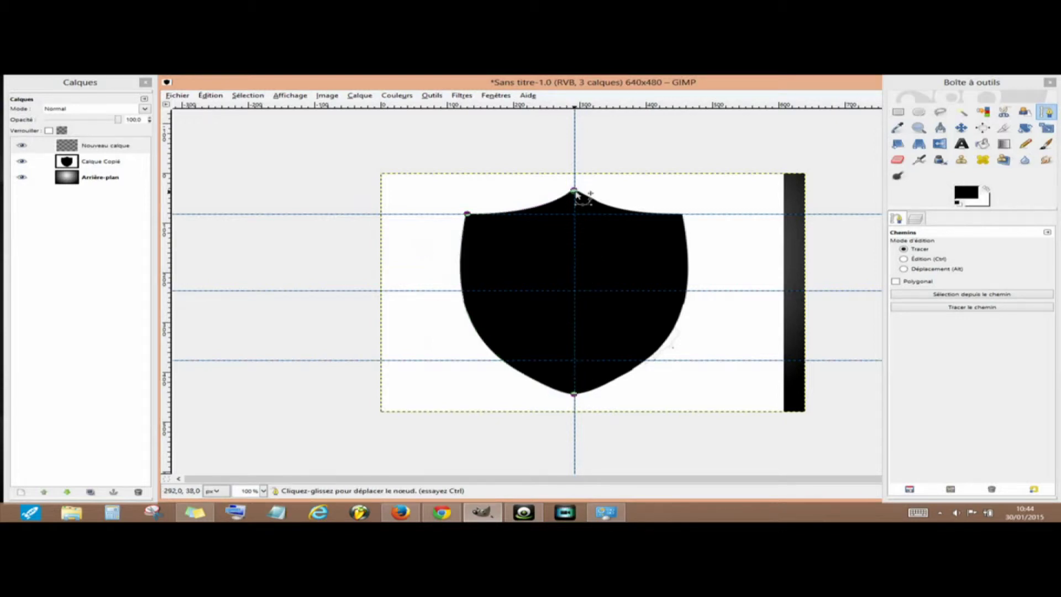
- Turn the path into a selection and bucket-fill the shield's left half white on Nouveau calque
click(975, 295)
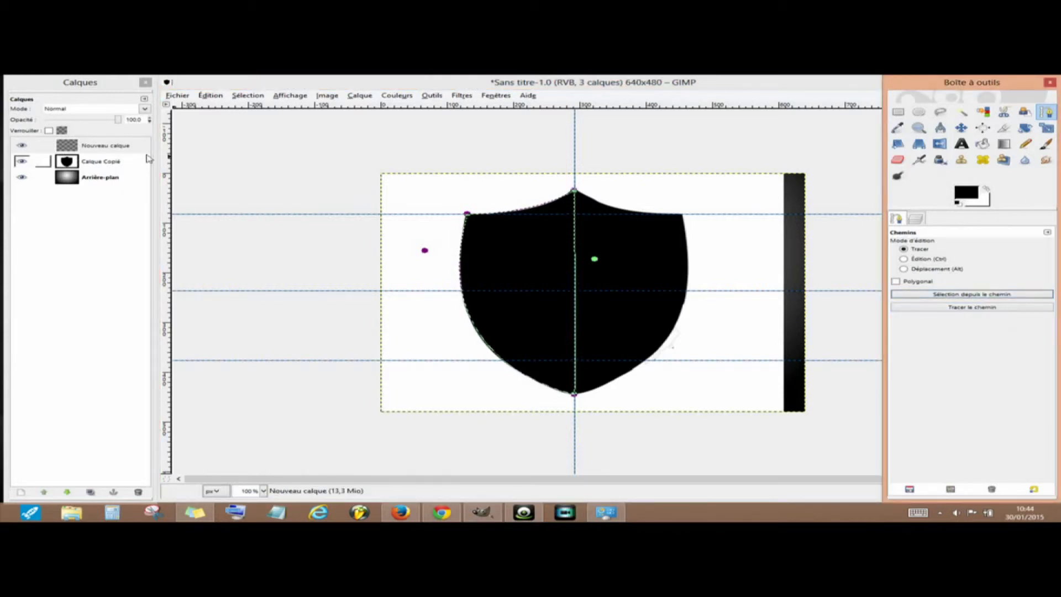
right_click(118, 146)
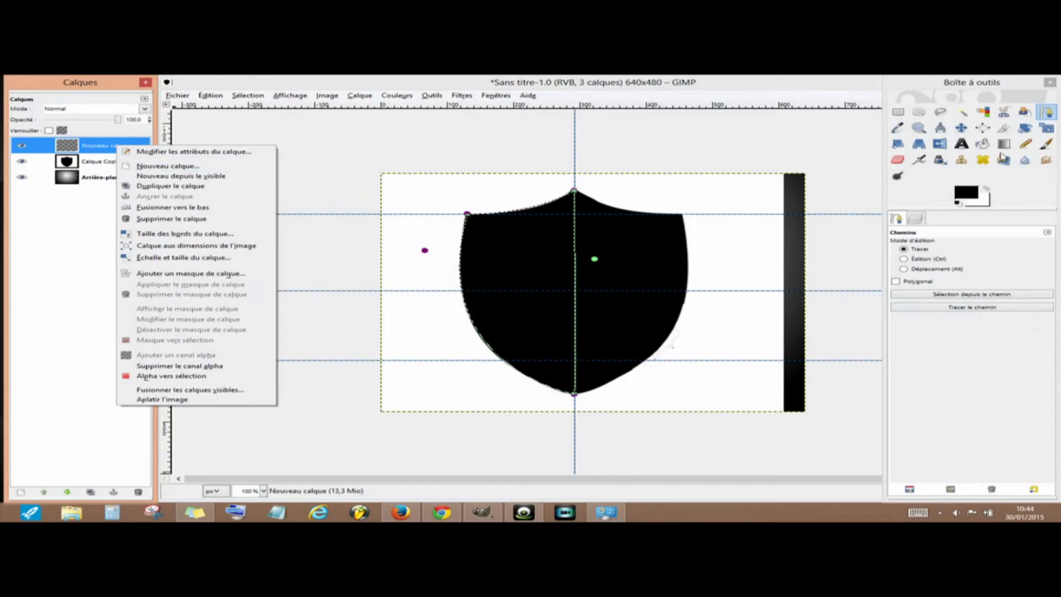
click(982, 144)
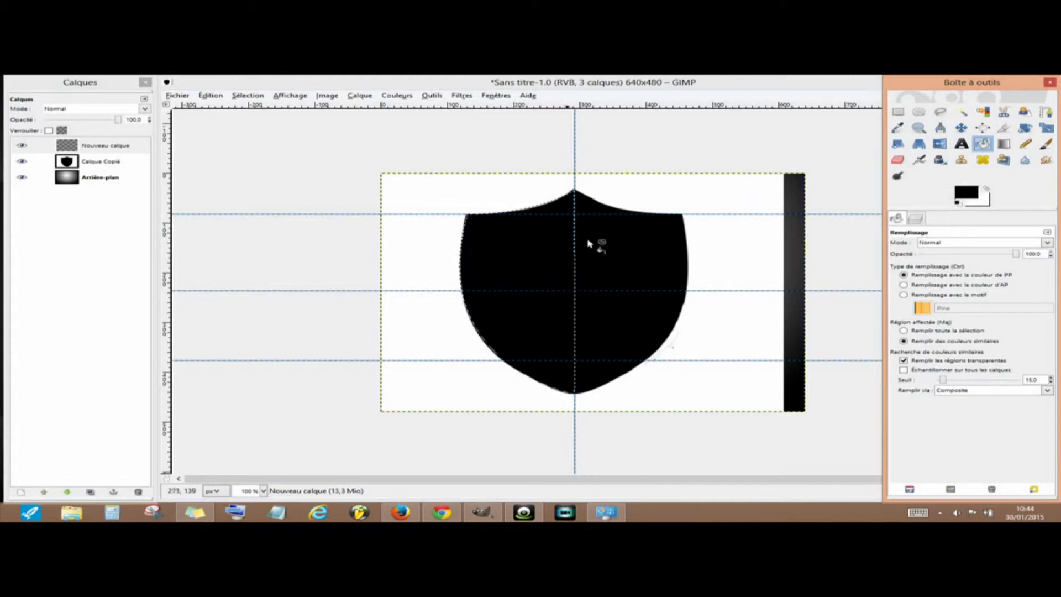
click(986, 191)
click(548, 247)
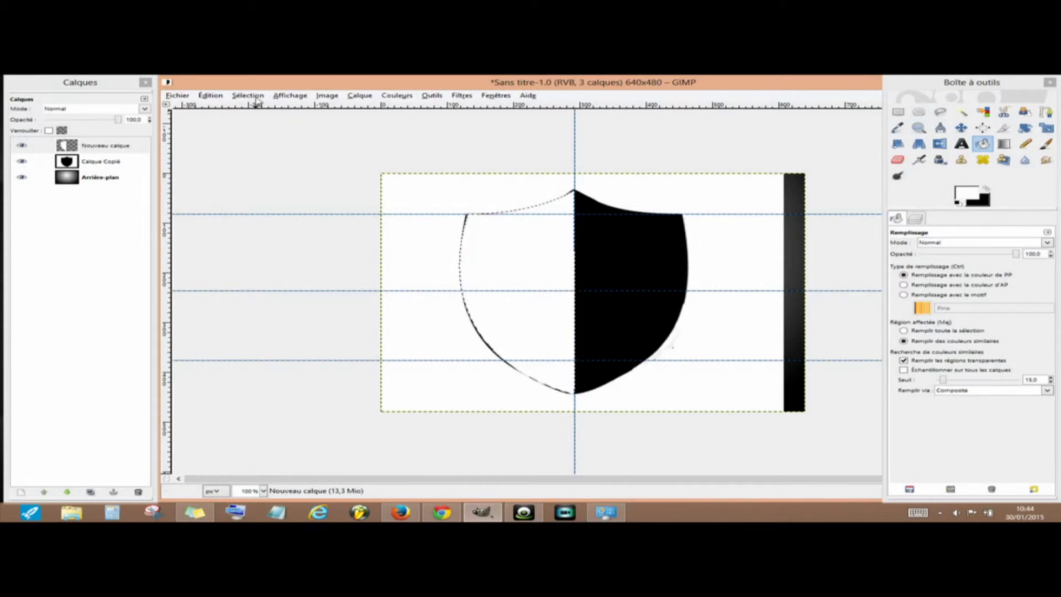
- Duplicate the white half-shield layer, flip the copy horizontally, and hide the black shield layer
right_click(105, 145)
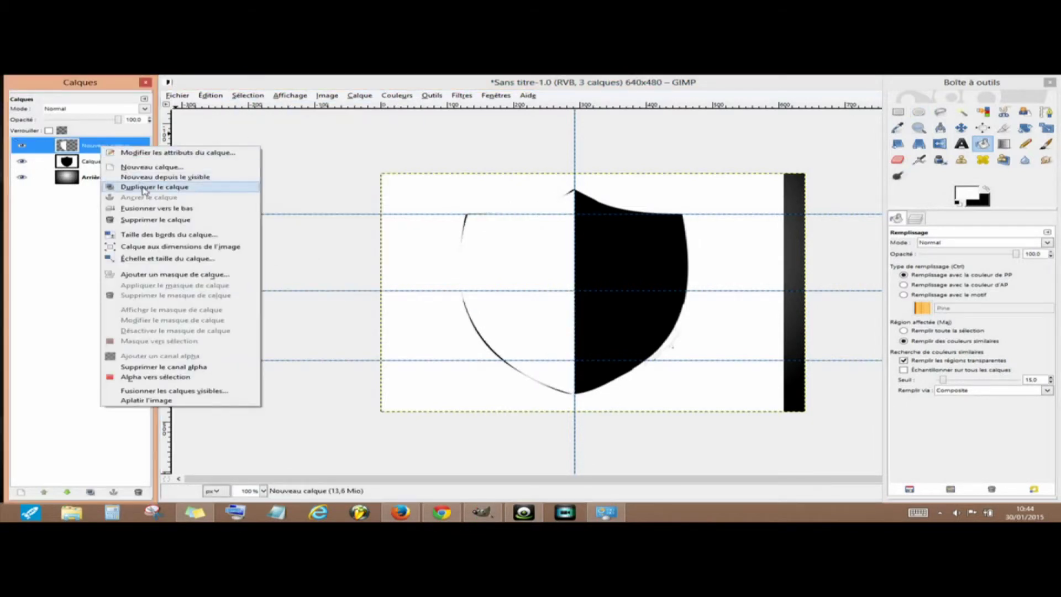
click(145, 191)
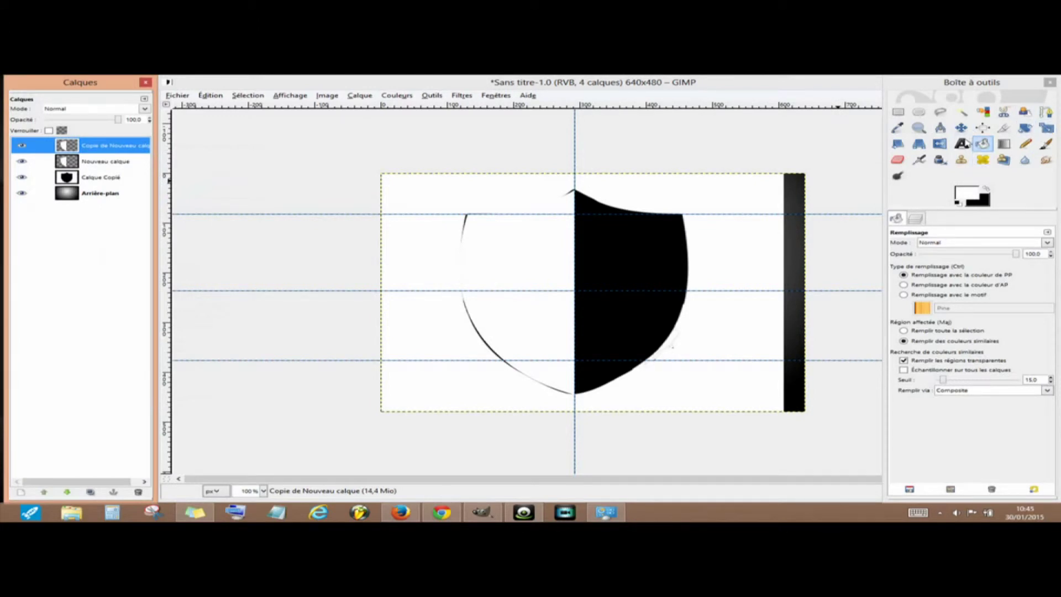
click(939, 144)
click(554, 253)
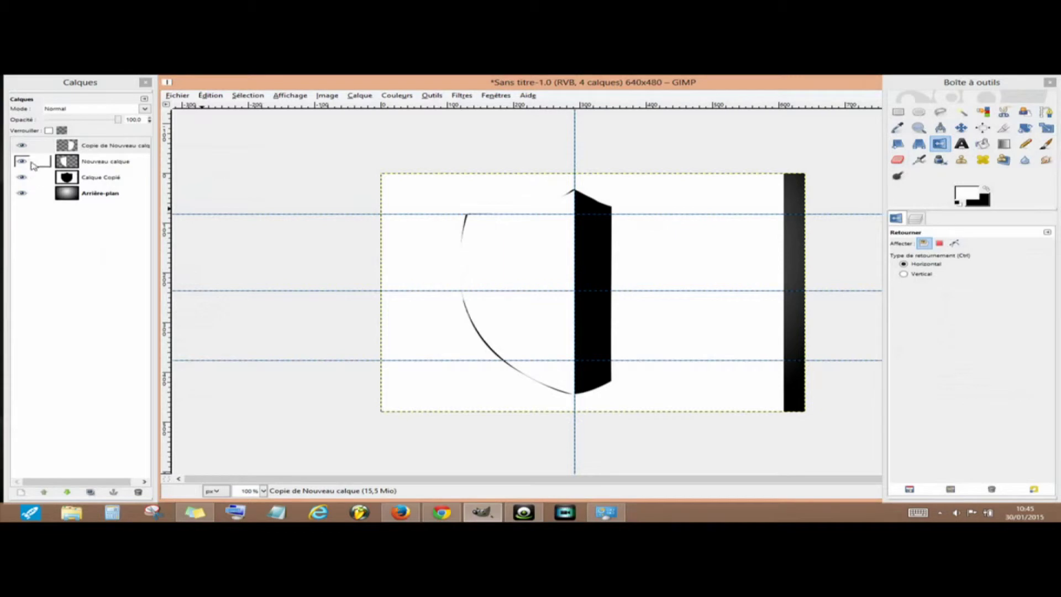
click(22, 177)
- Drag the mirrored right half left against the original, closing the gap at 200 % zoom
click(961, 128)
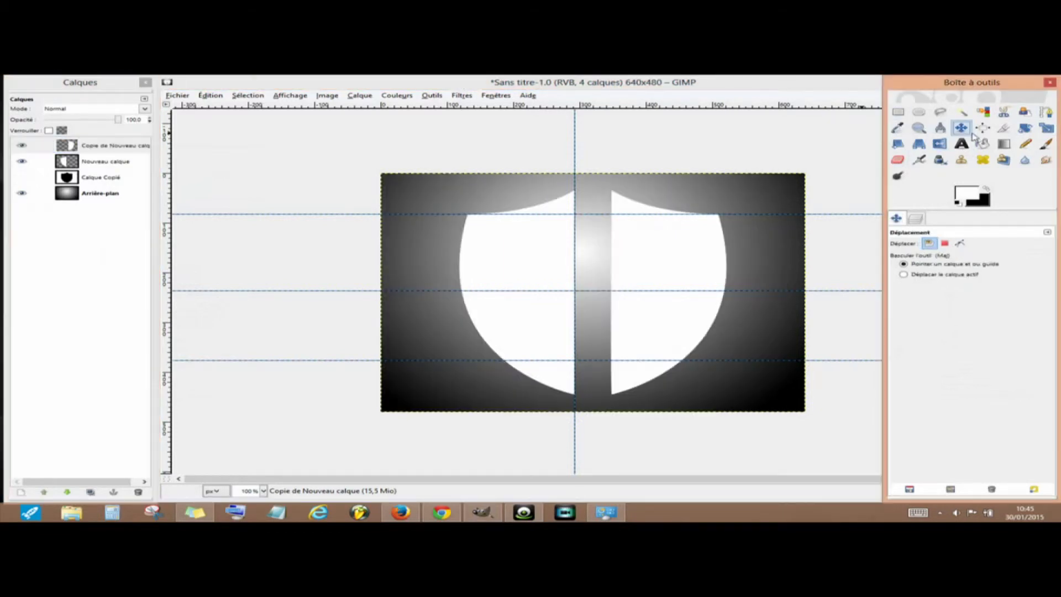
drag(649, 253, 618, 253)
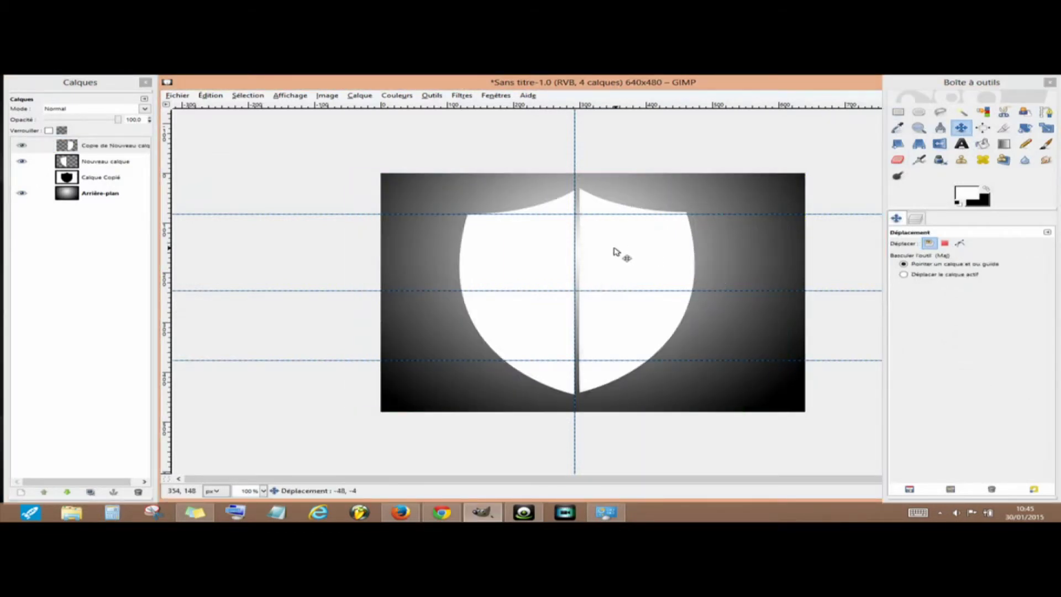
click(263, 490)
click(254, 432)
scroll(596, 284, up, 2)
drag(609, 260, 601, 262)
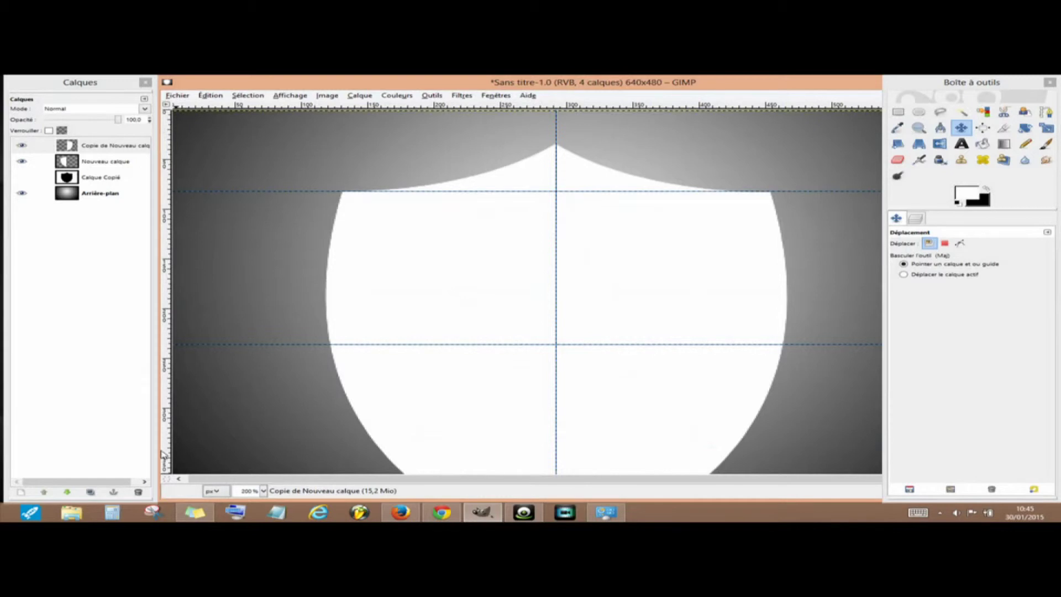
click(256, 492)
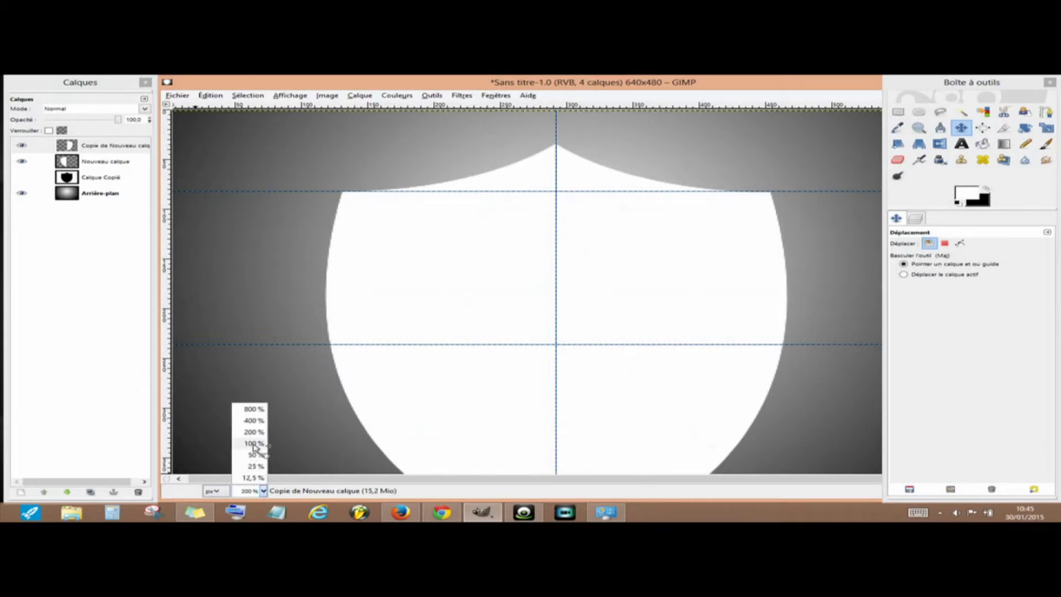
click(257, 451)
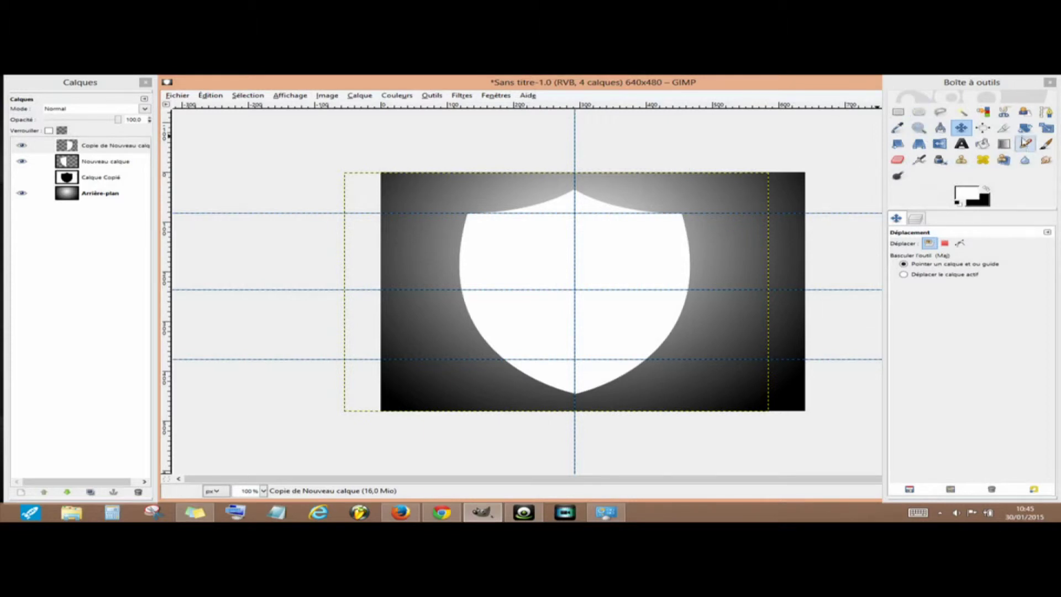
- Fine-tune the right half's position at 200 % zoom so both halves align exactly
click(916, 275)
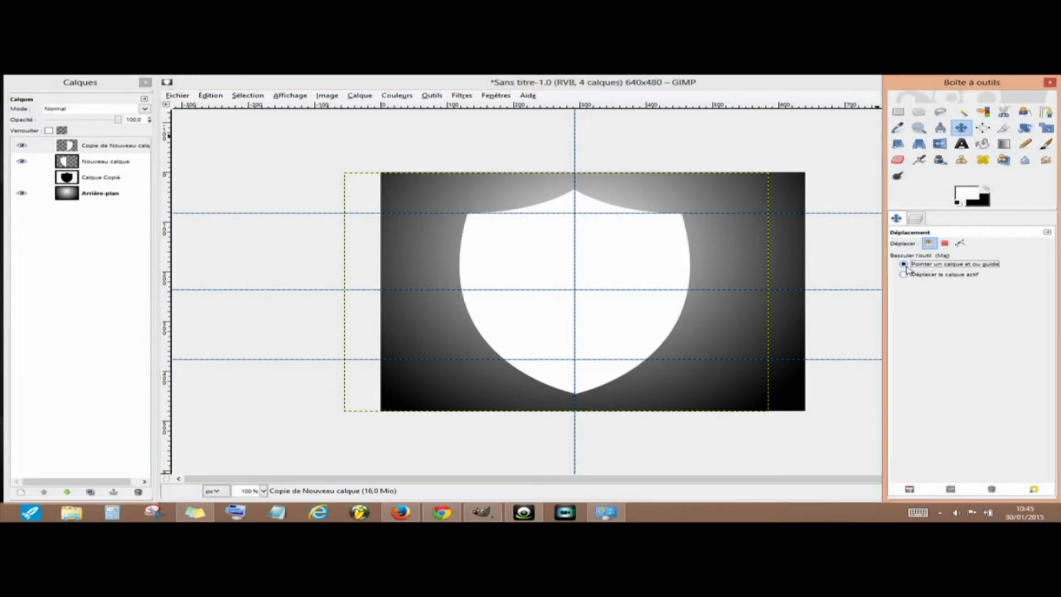
drag(587, 272, 271, 486)
click(264, 491)
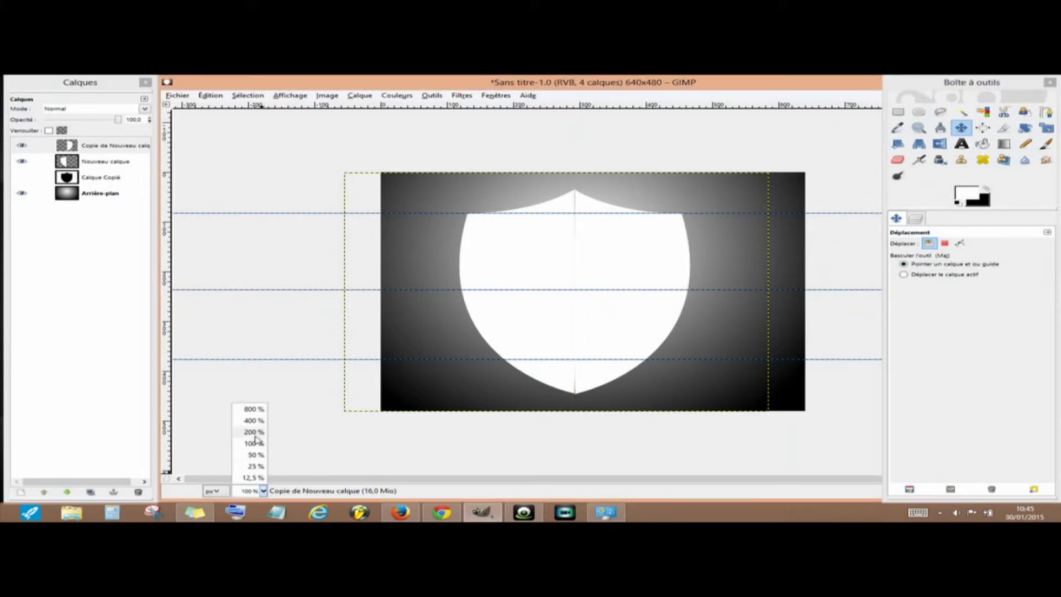
click(250, 433)
click(961, 127)
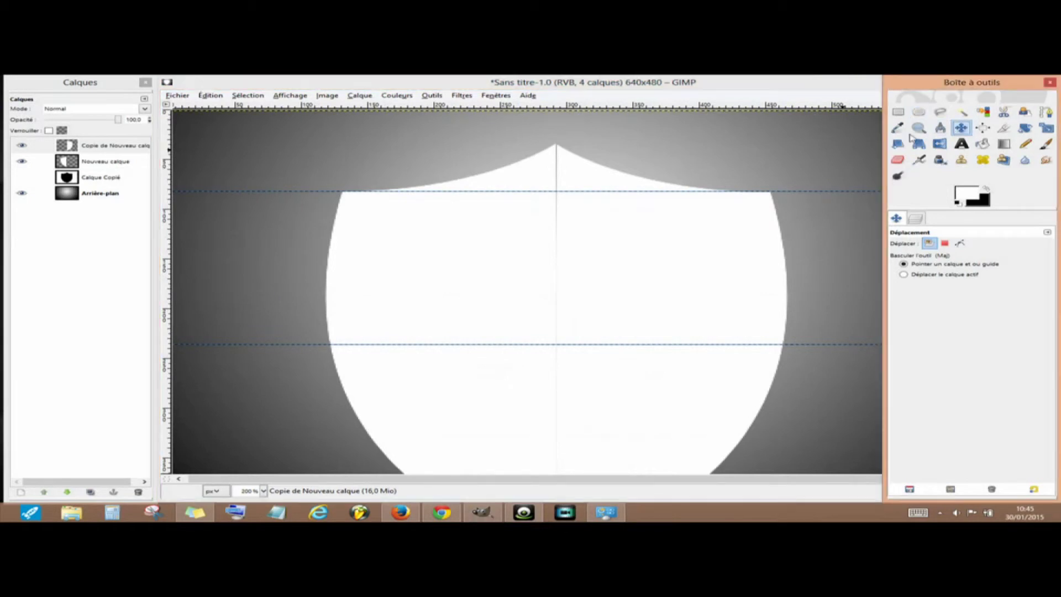
drag(665, 291, 662, 288)
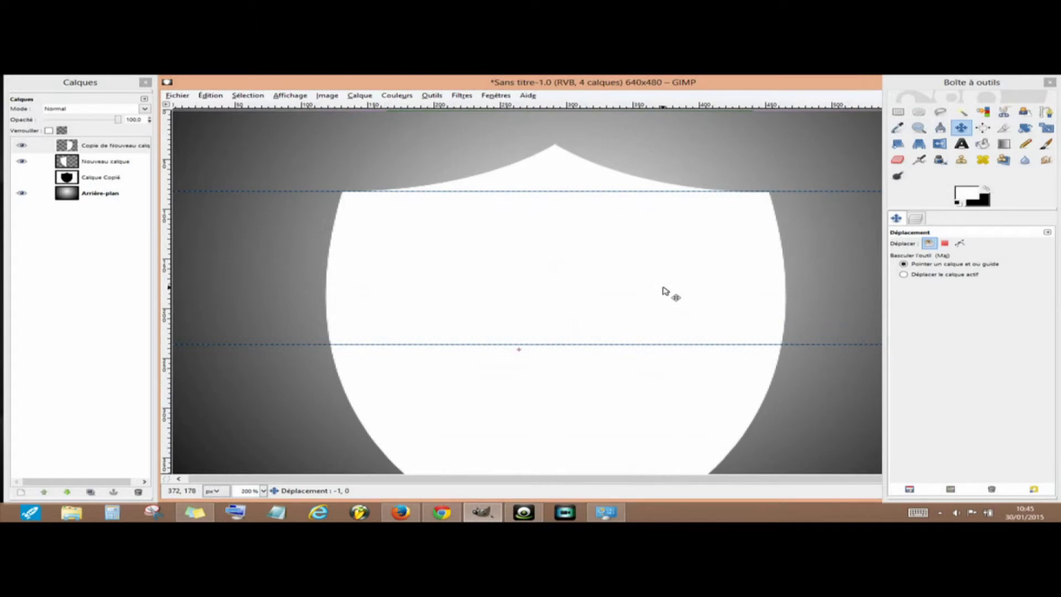
drag(665, 291, 666, 291)
- Merge 'Copie de Nouveau calque' down into the layer below and return to 100 % zoom
scroll(476, 331, down, 3)
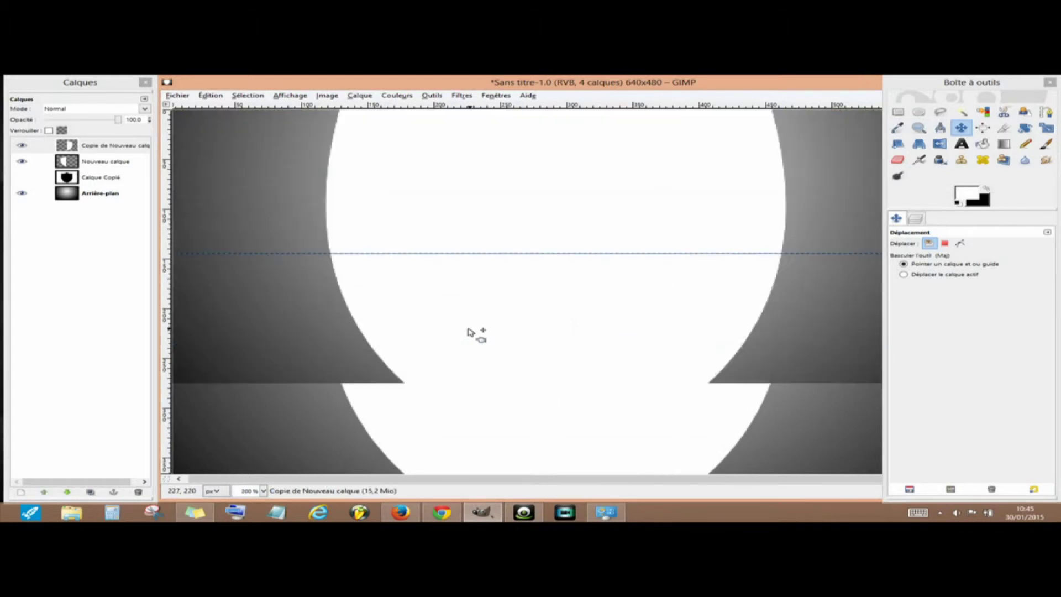
right_click(100, 147)
click(132, 211)
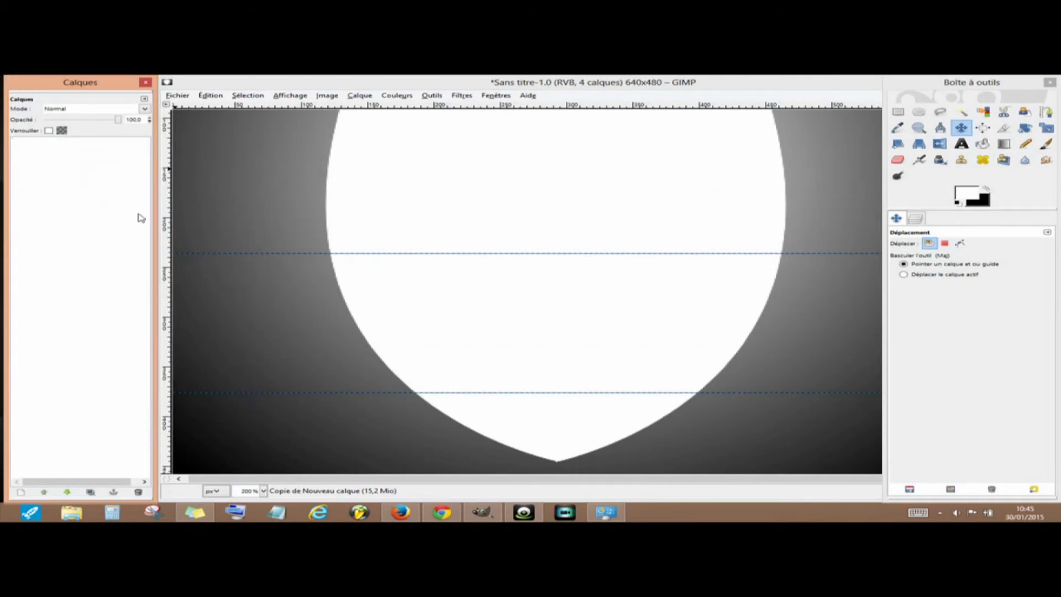
click(264, 490)
click(251, 443)
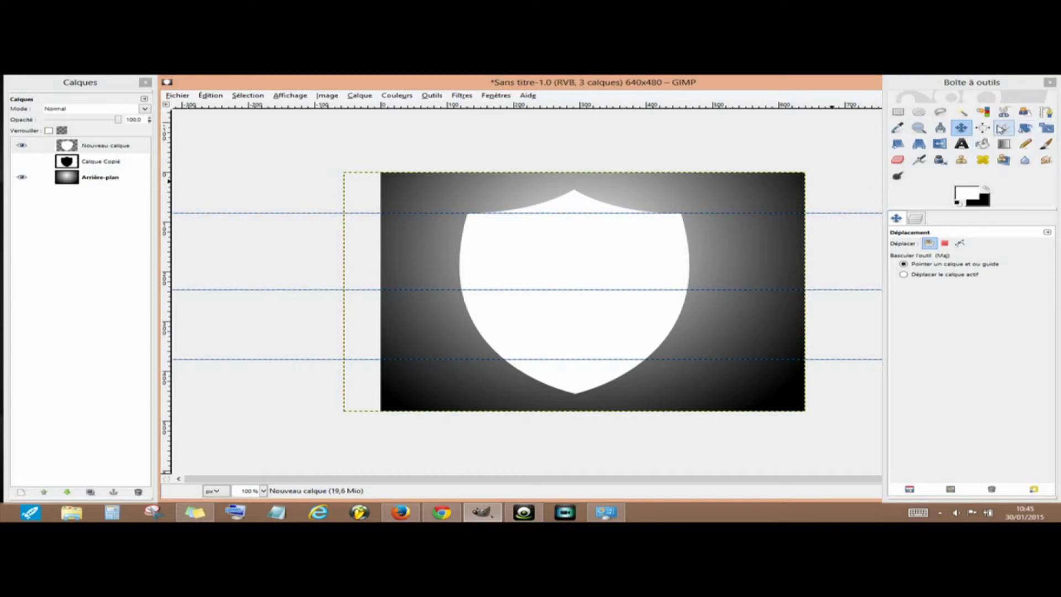
- Drag the three horizontal guides off the canvas to delete them
click(912, 276)
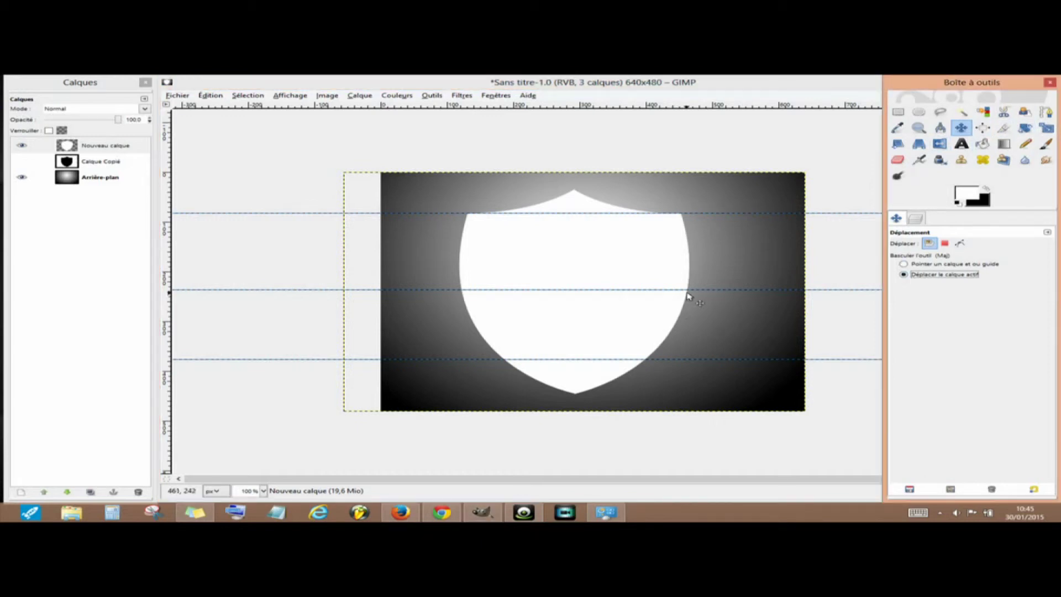
click(918, 269)
drag(695, 293, 697, 425)
drag(687, 363, 694, 428)
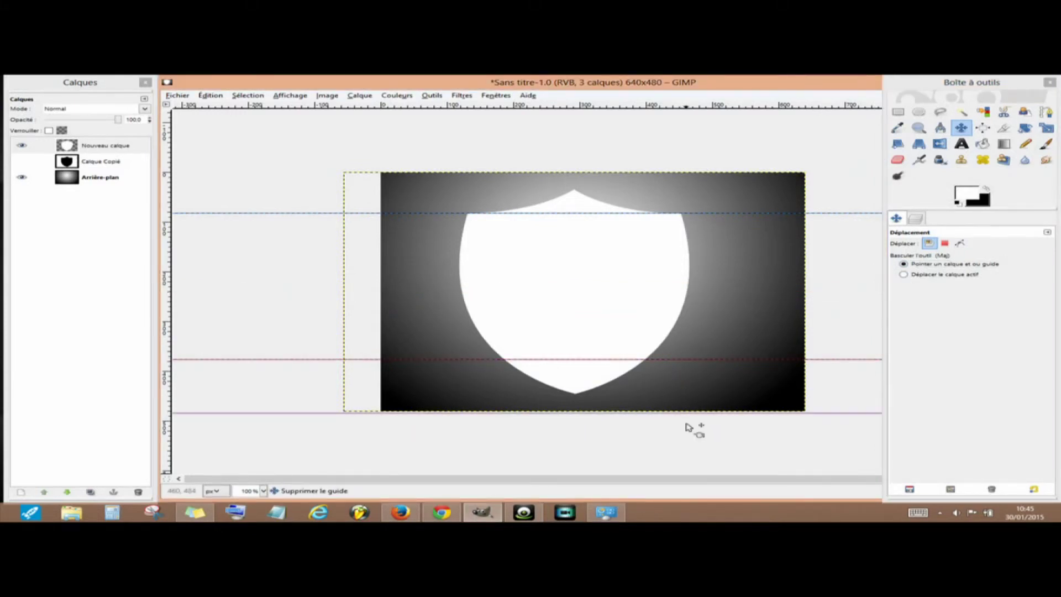
drag(700, 214, 709, 425)
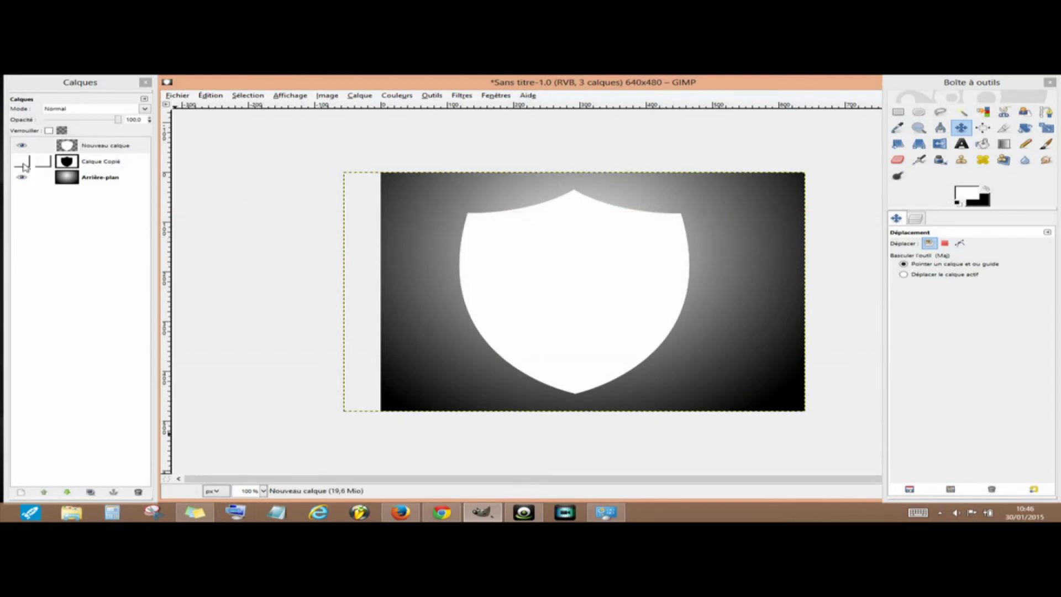
- Move the black shield layer to the top of the stack and leave it hidden
drag(23, 166, 22, 146)
click(22, 146)
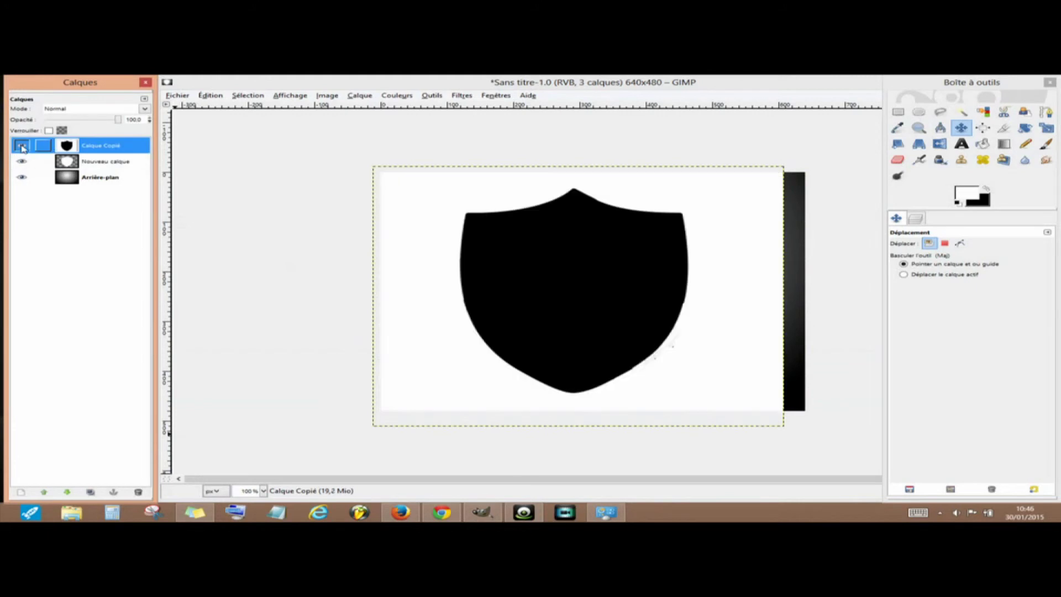
click(22, 146)
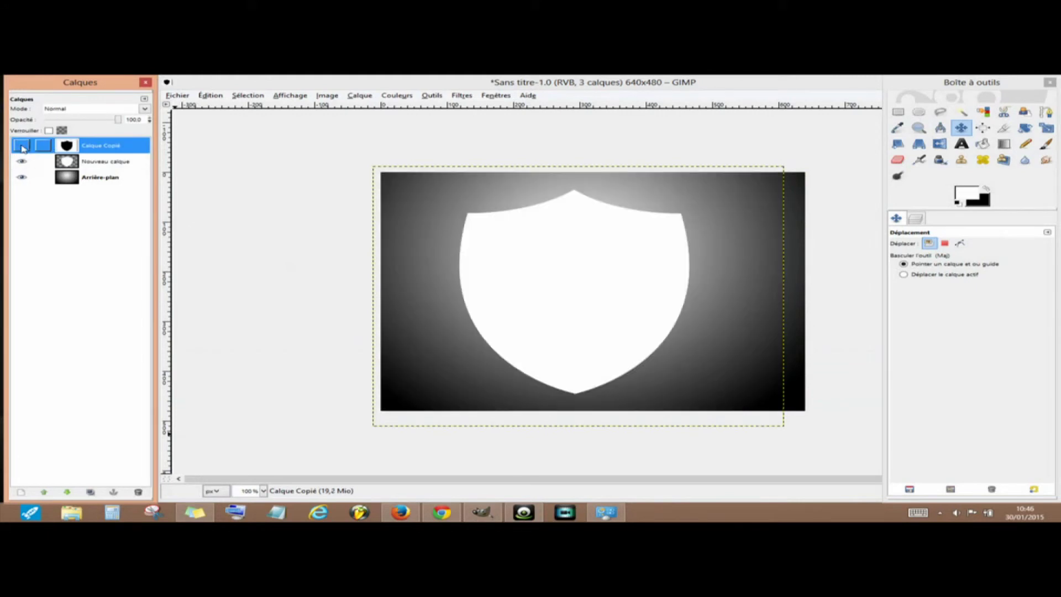
click(22, 146)
click(23, 146)
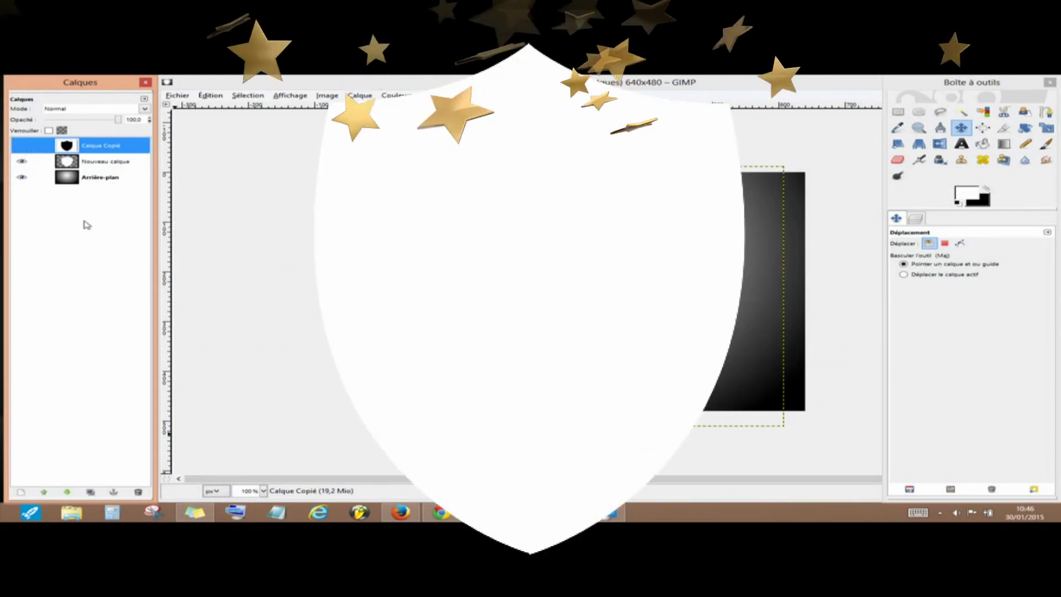
- Add a 'BLASON' text layer on the shield with black text colour
click(961, 143)
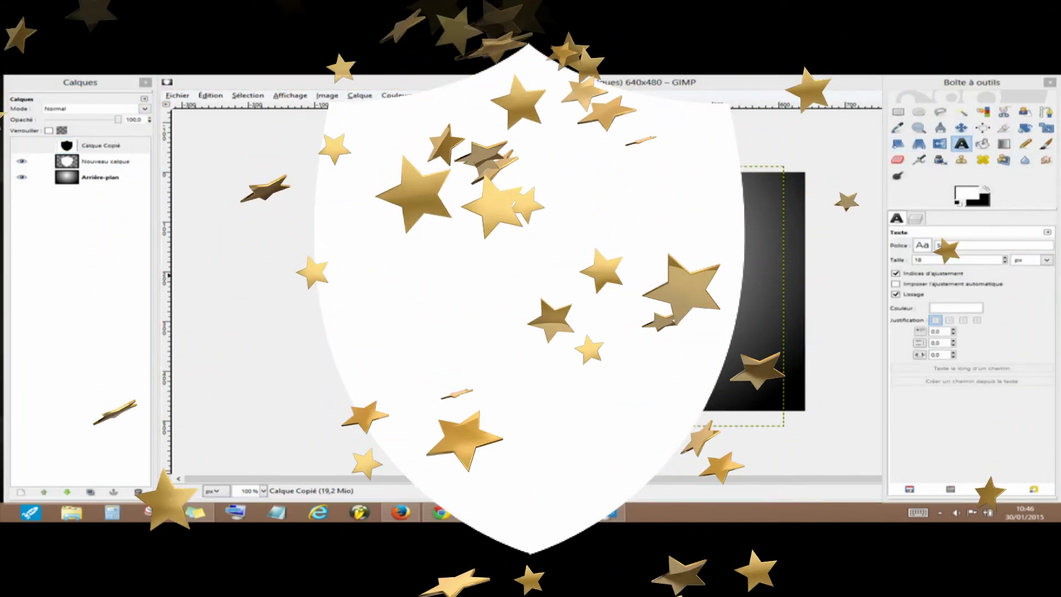
click(513, 269)
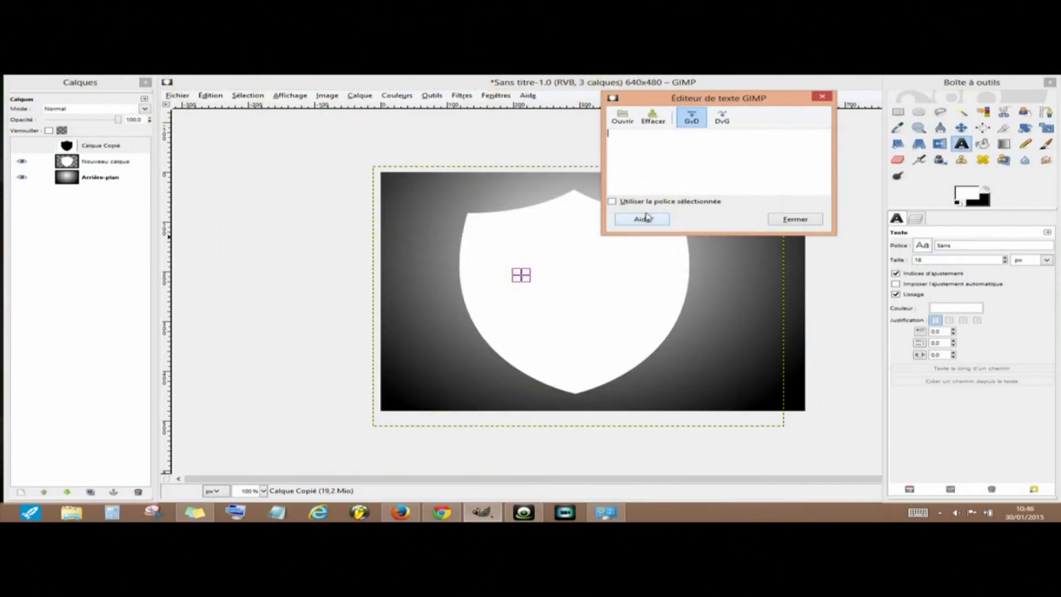
text(b)
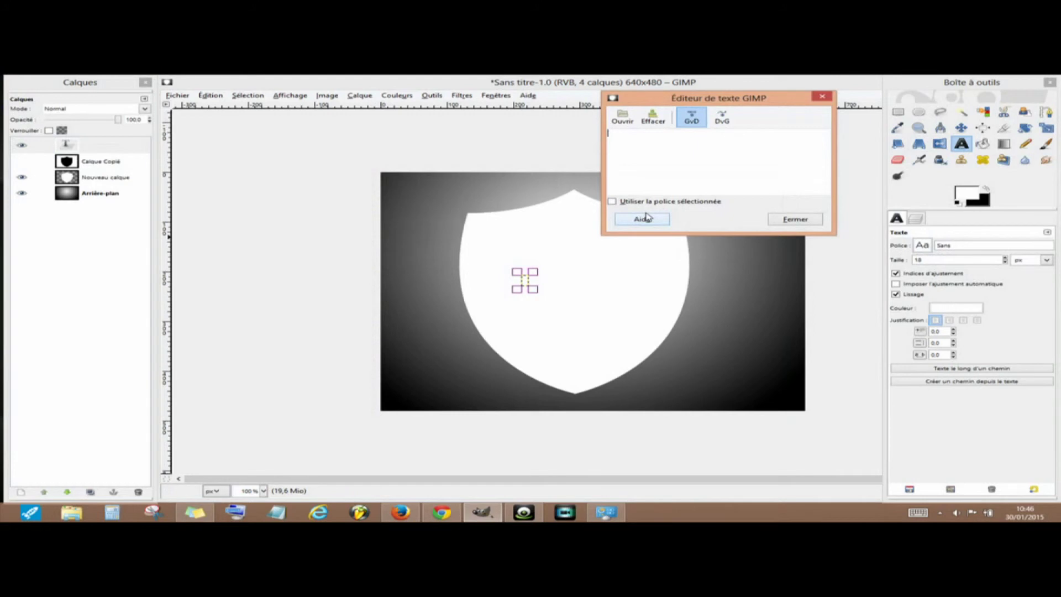
text(LASON)
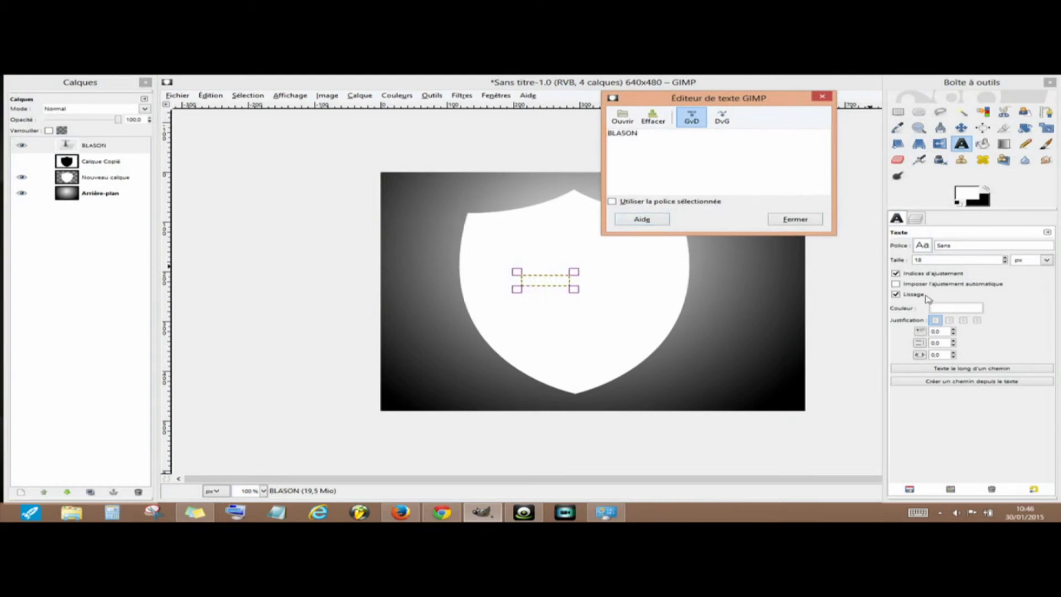
click(955, 308)
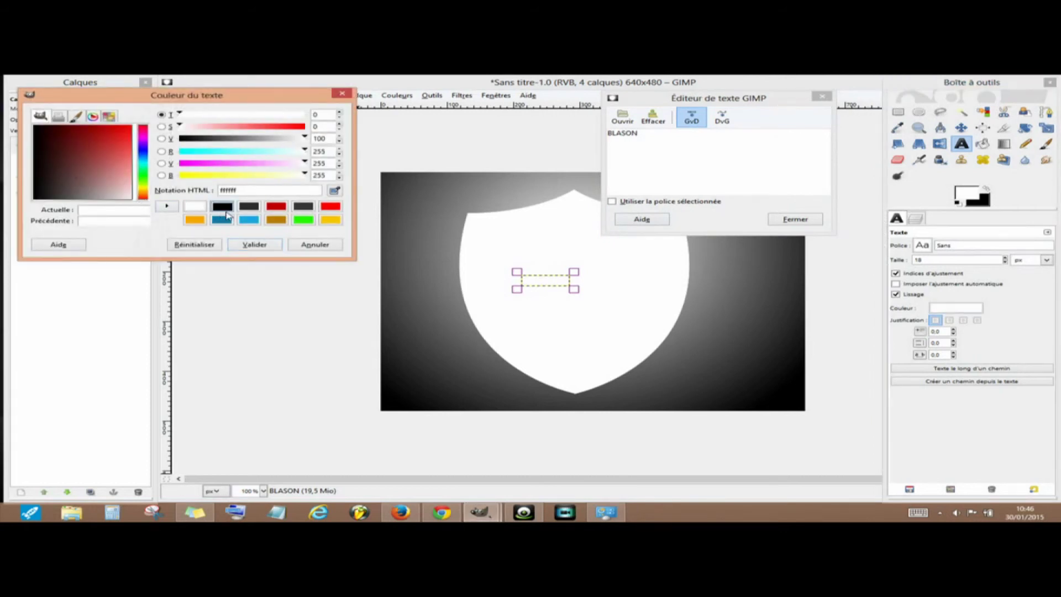
click(223, 206)
click(259, 244)
- Position BLASON centred across the upper middle of the white shield
scroll(1004, 260, up, 20)
click(961, 128)
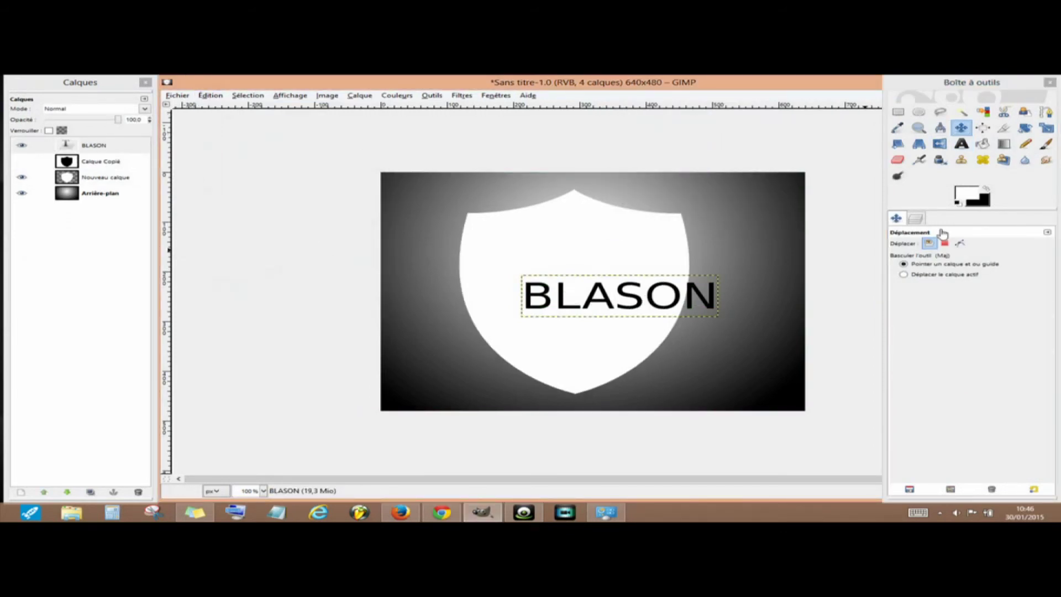
click(912, 274)
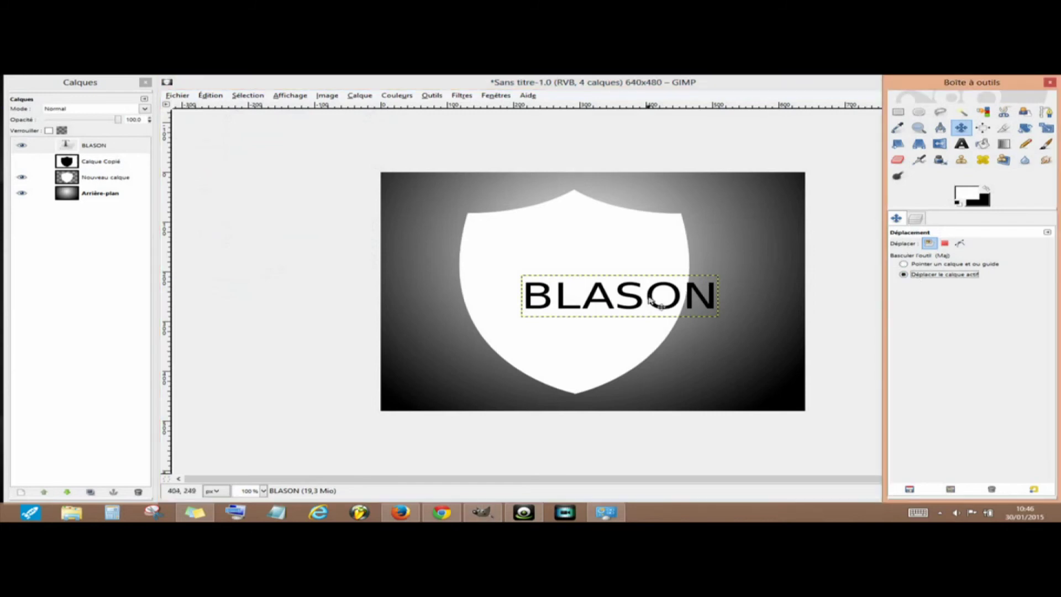
drag(642, 302, 599, 270)
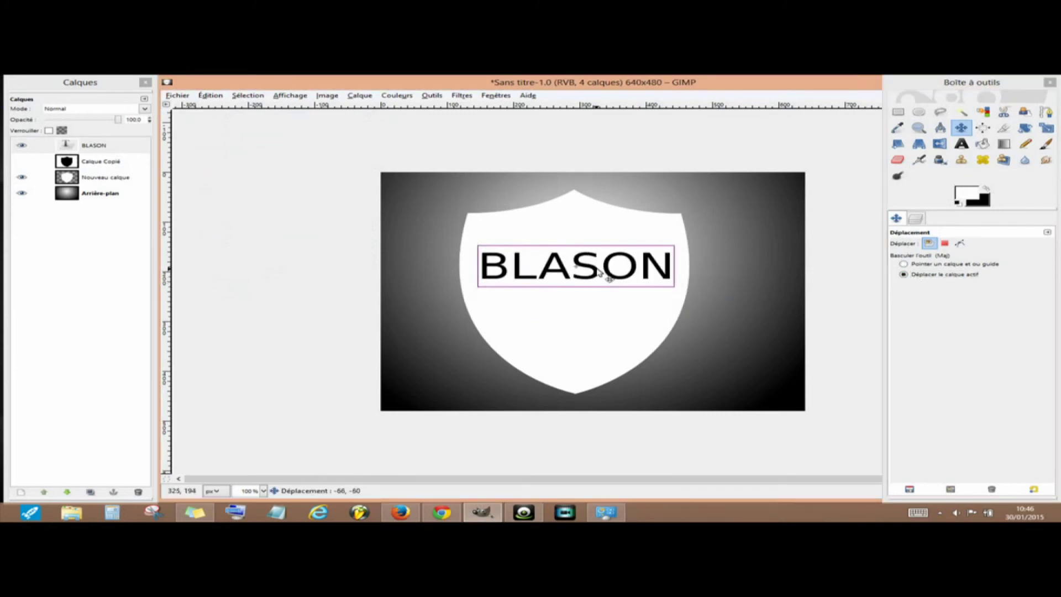
drag(599, 270, 598, 271)
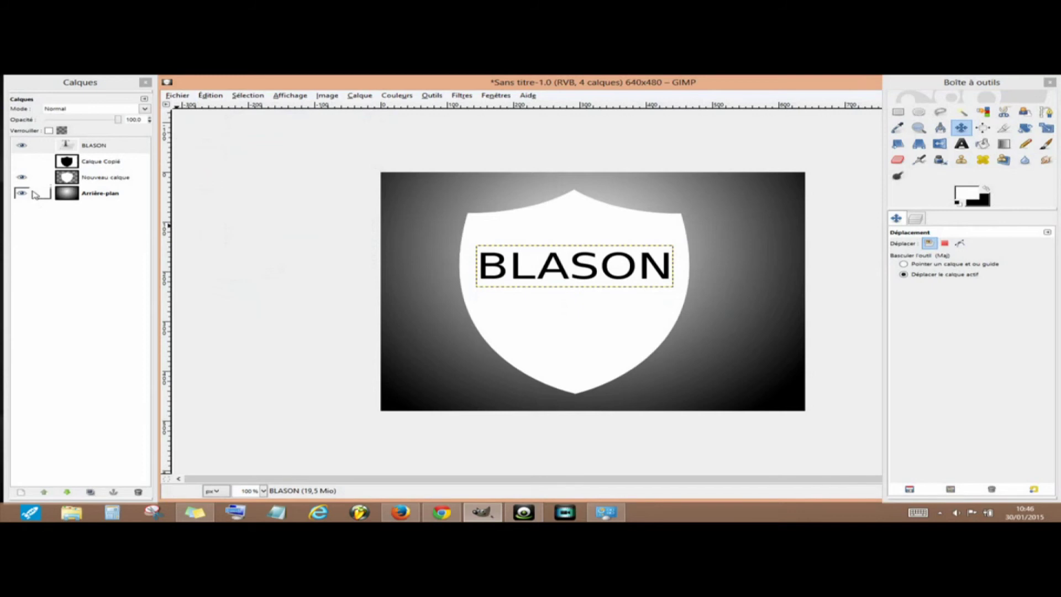
- Create a text box below BLASON containing 'TUTO' in black
click(961, 143)
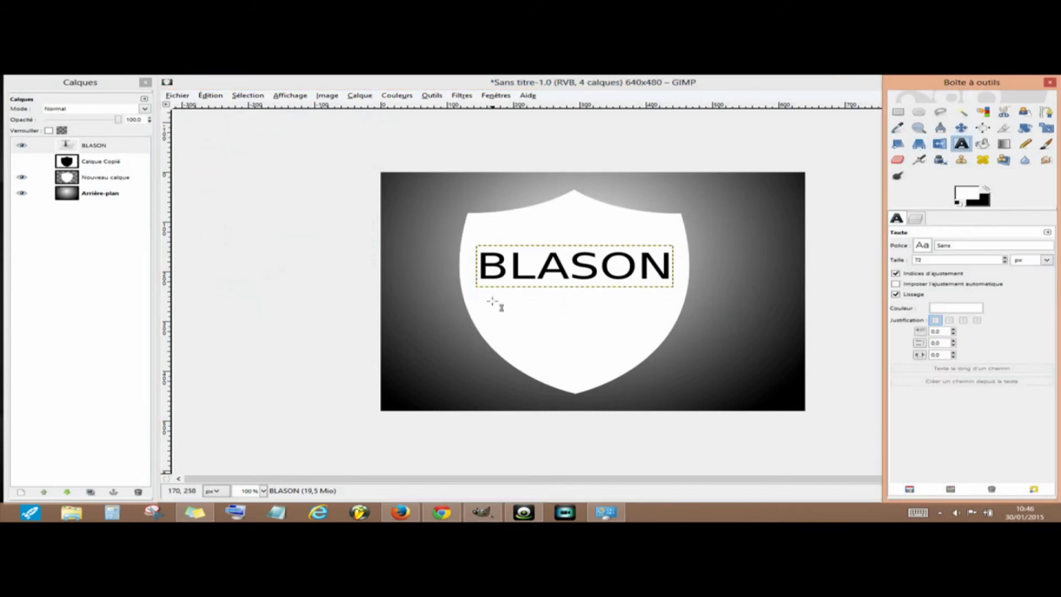
drag(491, 301, 618, 345)
text(TUTO)
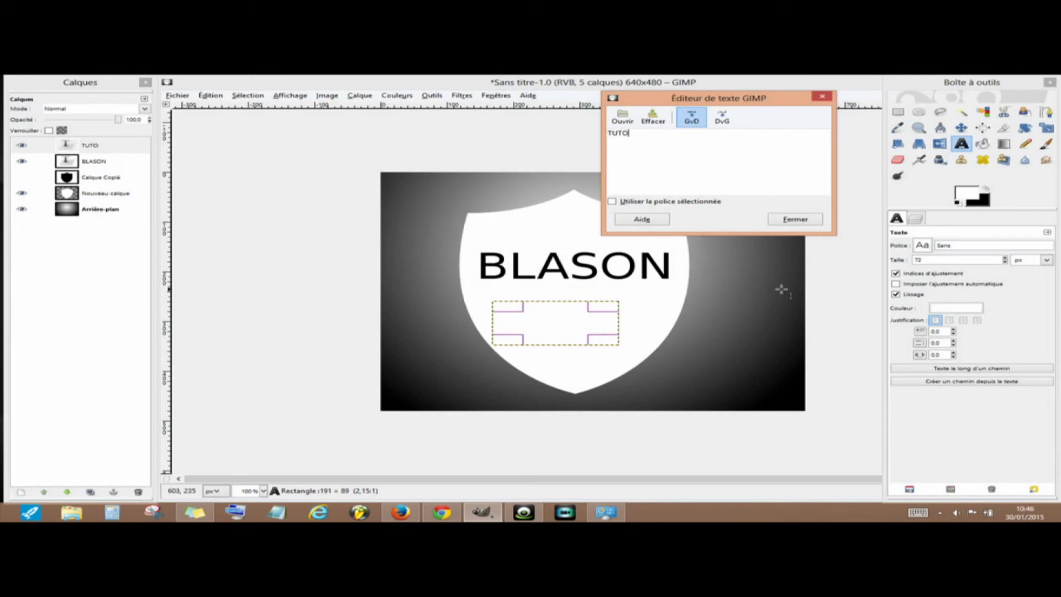
click(956, 308)
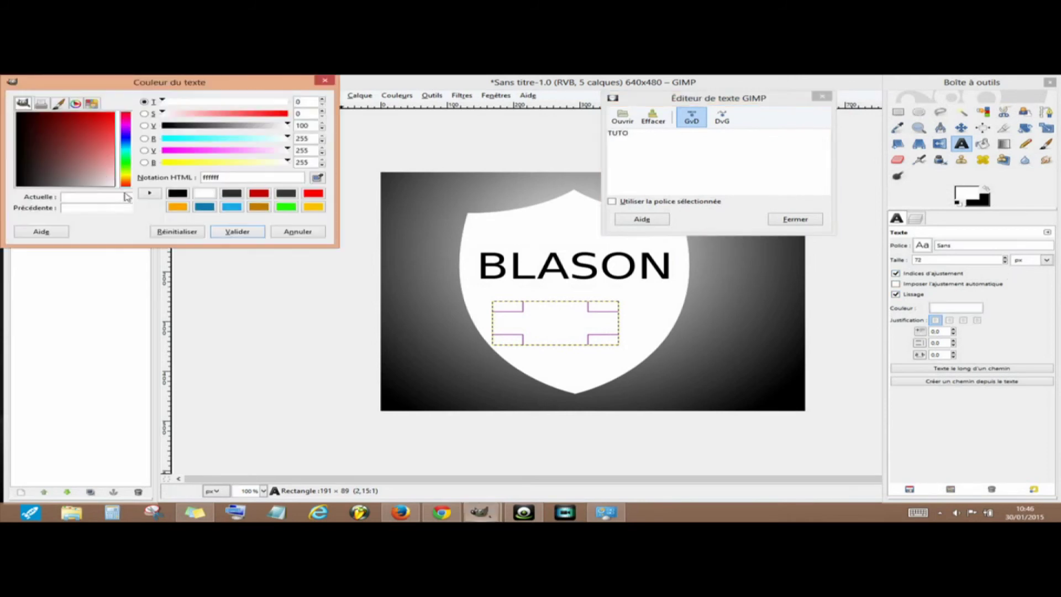
click(177, 193)
click(250, 236)
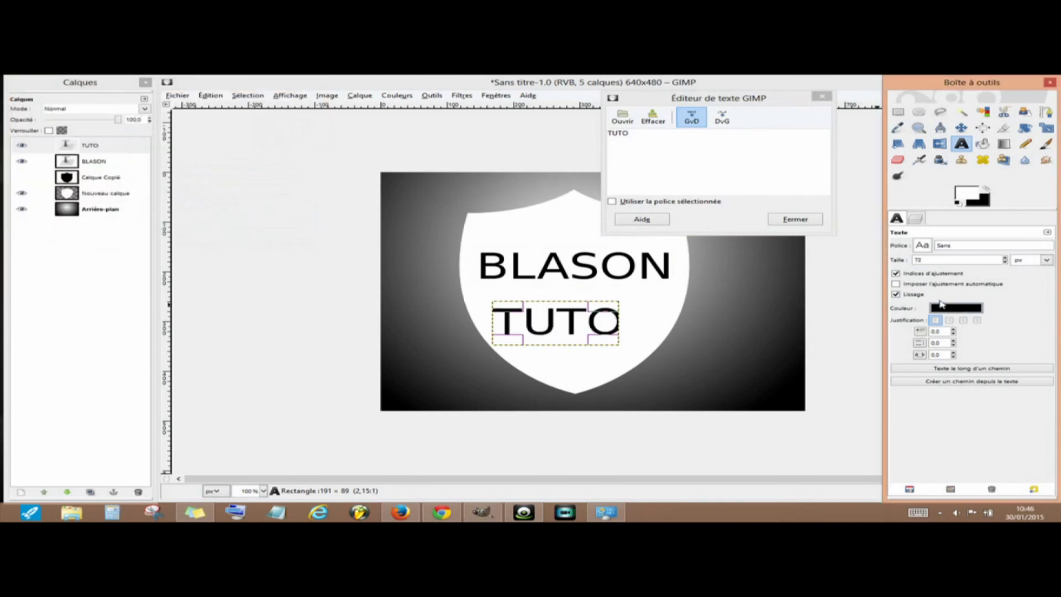
- Set TUTO to about 33 px and place it just beneath BLASON
scroll(930, 247, down, 2)
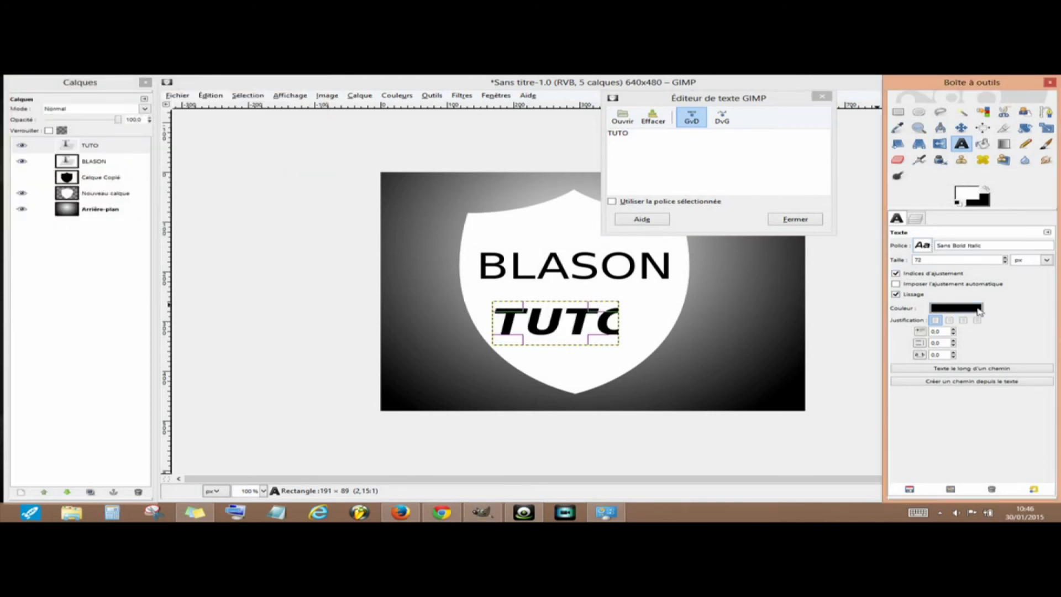
scroll(930, 247, down, 1)
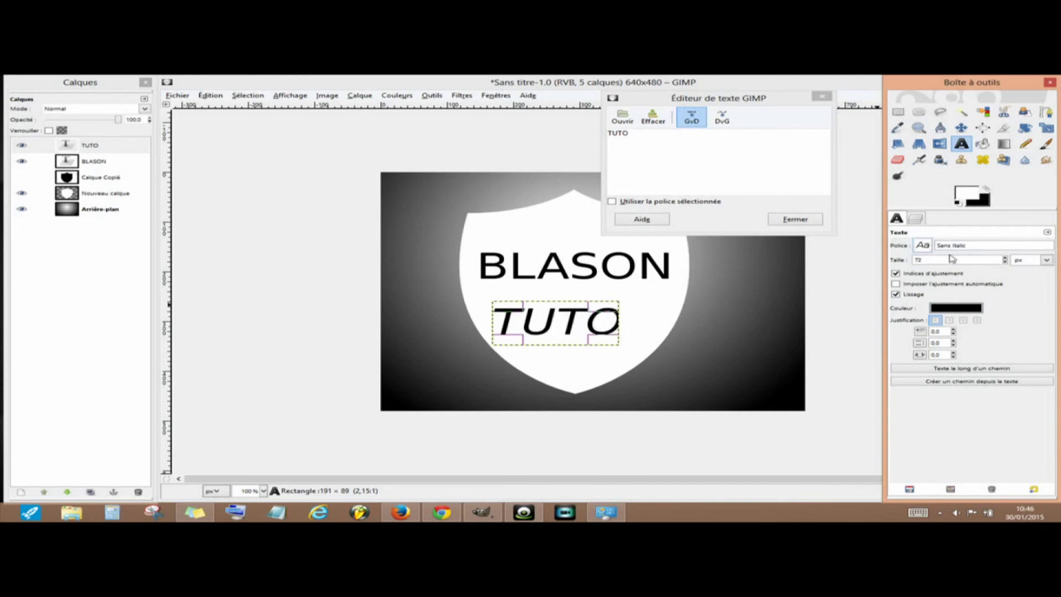
scroll(921, 249, down, 2)
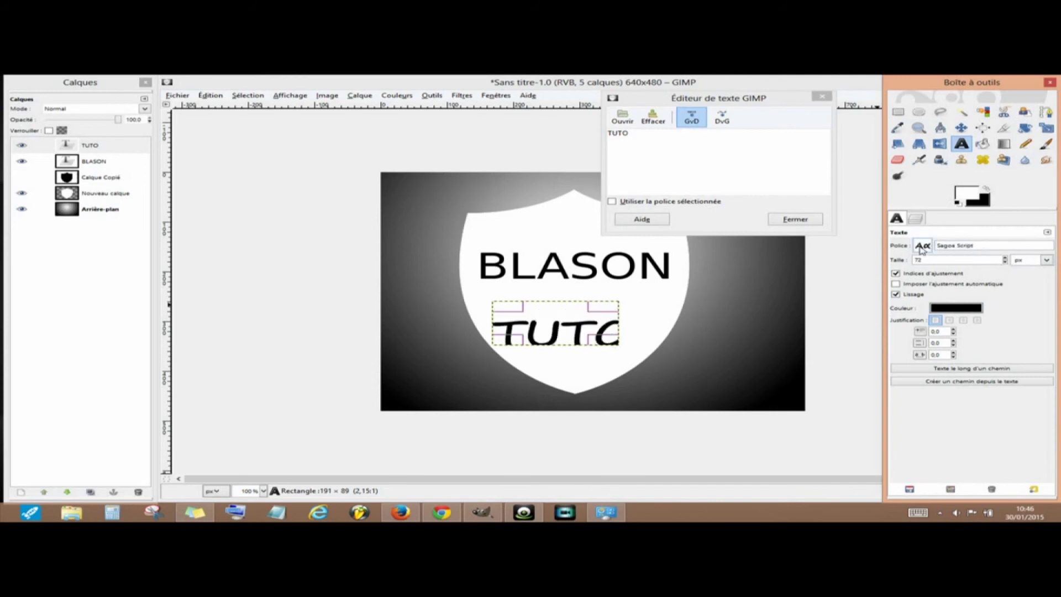
click(1005, 263)
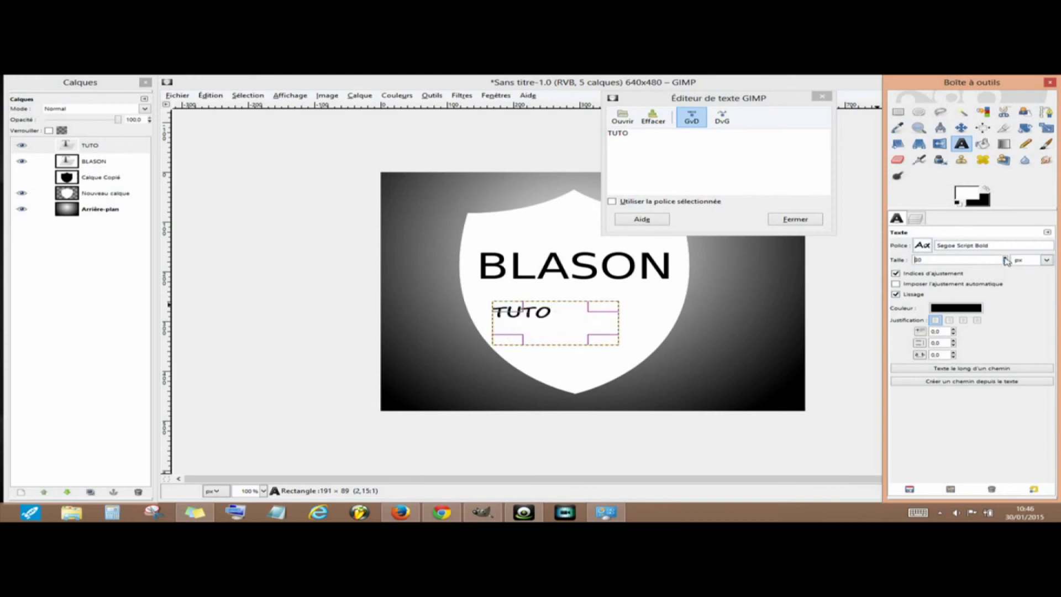
click(1004, 257)
click(961, 127)
drag(564, 319, 599, 298)
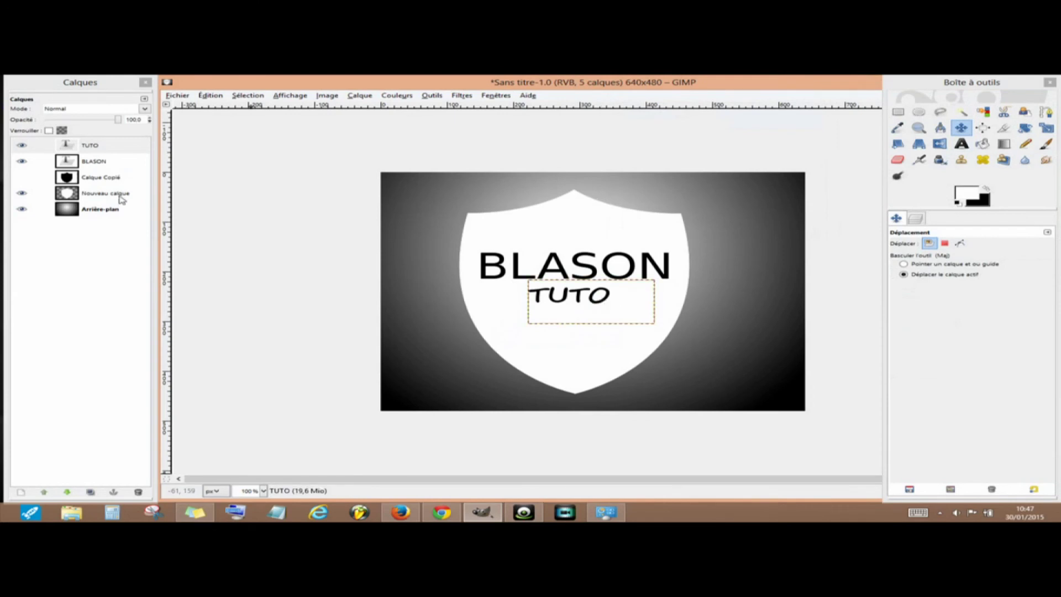
- Crop the image to 603 × 480 with the Arrière-plan layer selected
click(83, 208)
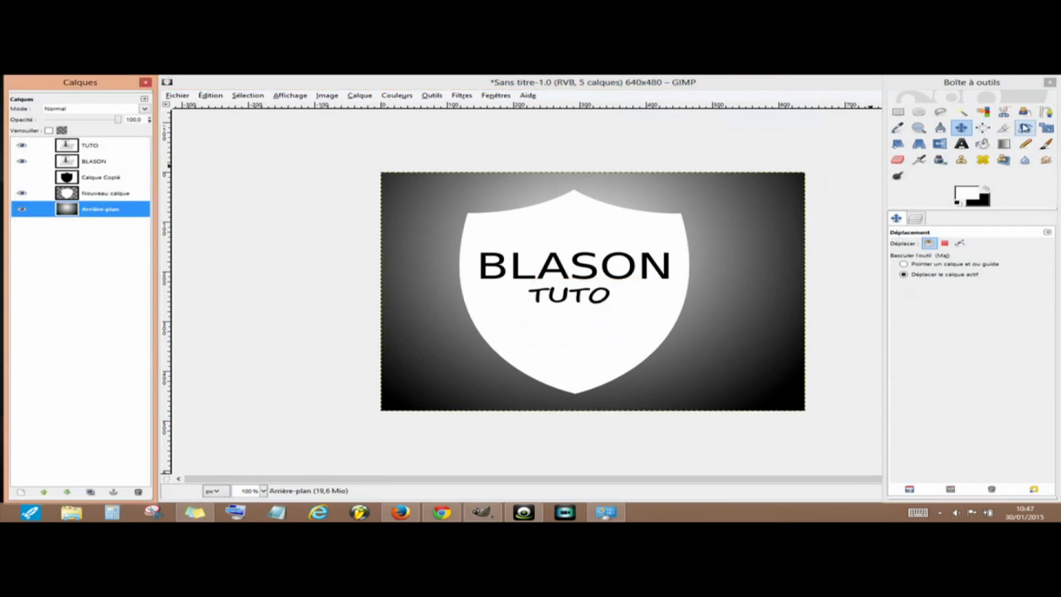
click(1002, 131)
drag(384, 165, 787, 479)
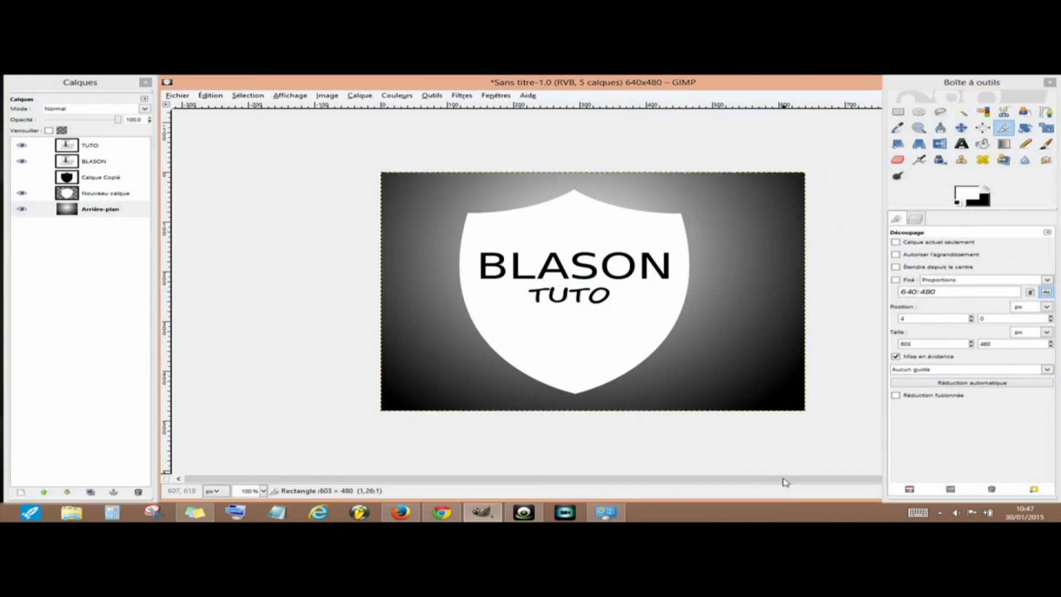
click(774, 401)
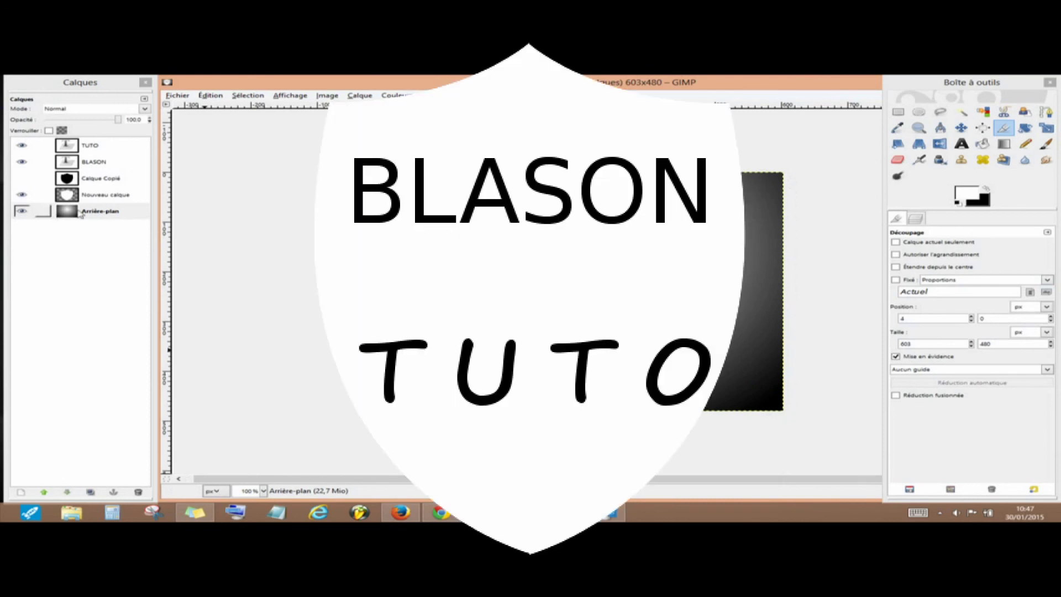
- Toggle visibility of the Calque Copié and Arrière-plan layers to check the crop
click(22, 179)
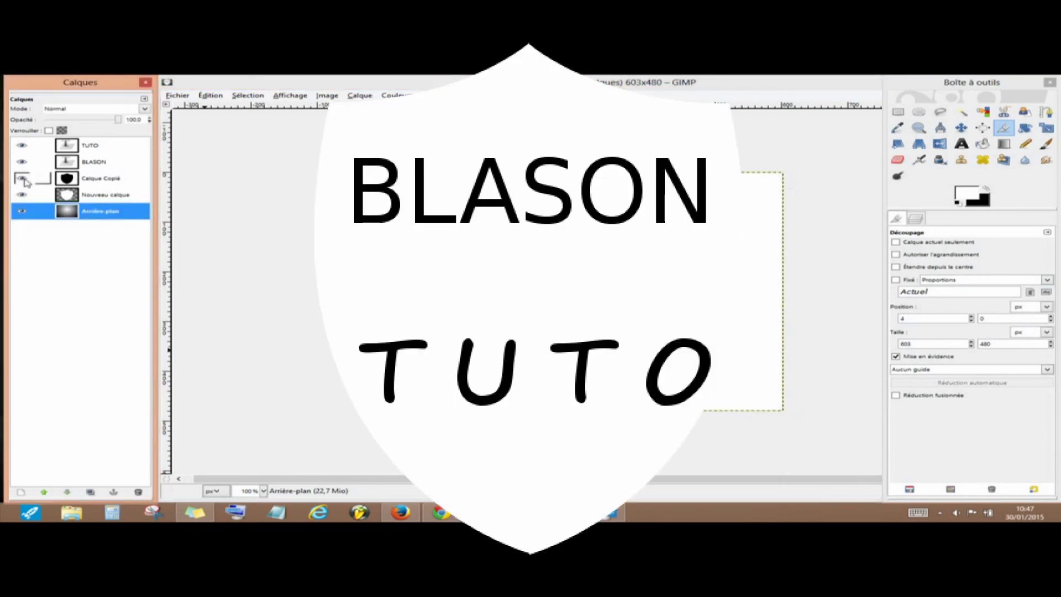
click(24, 180)
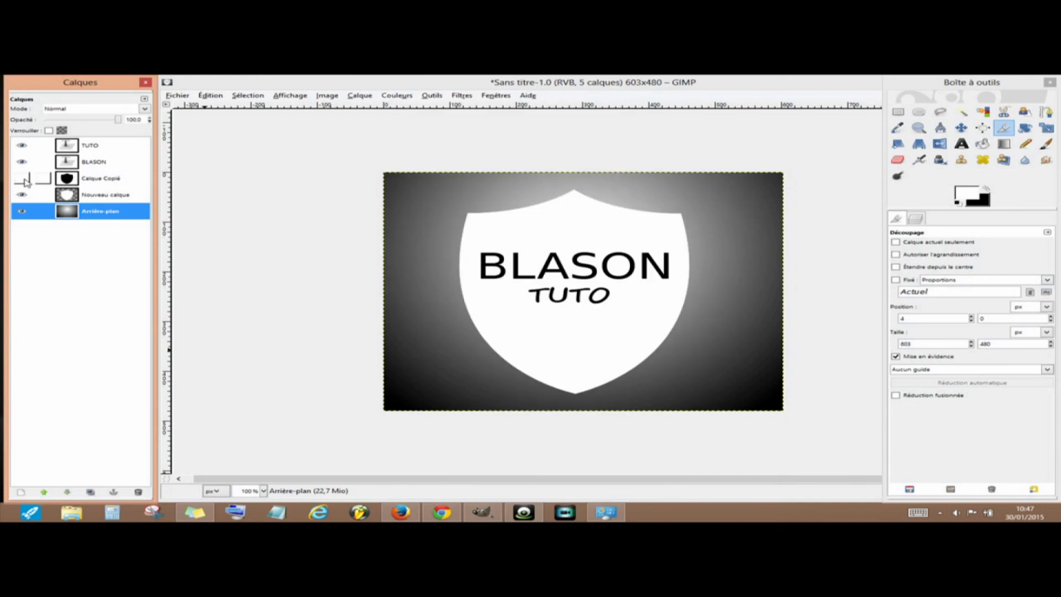
click(22, 211)
click(22, 211)
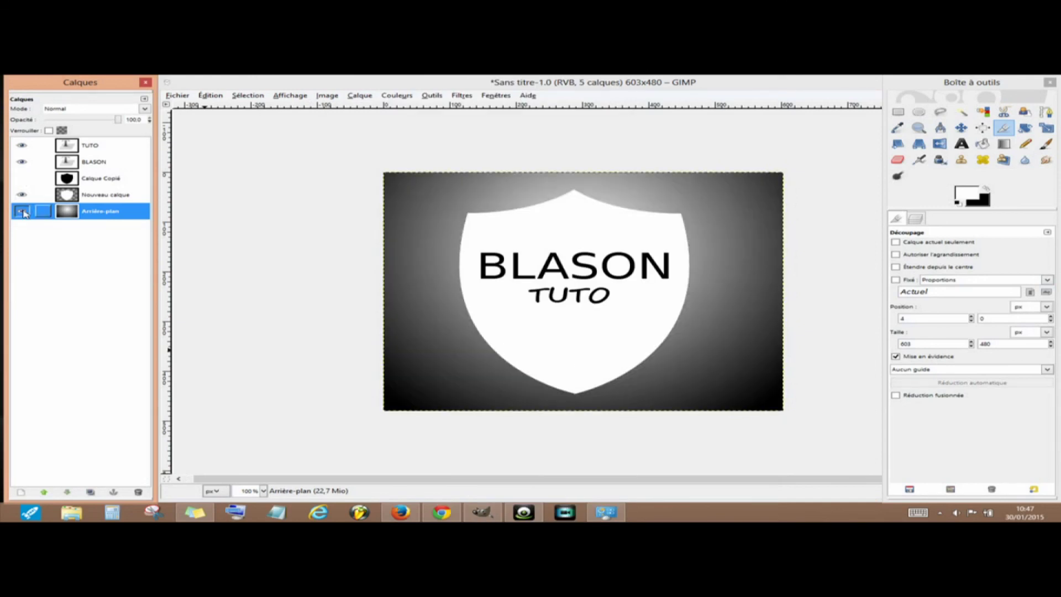